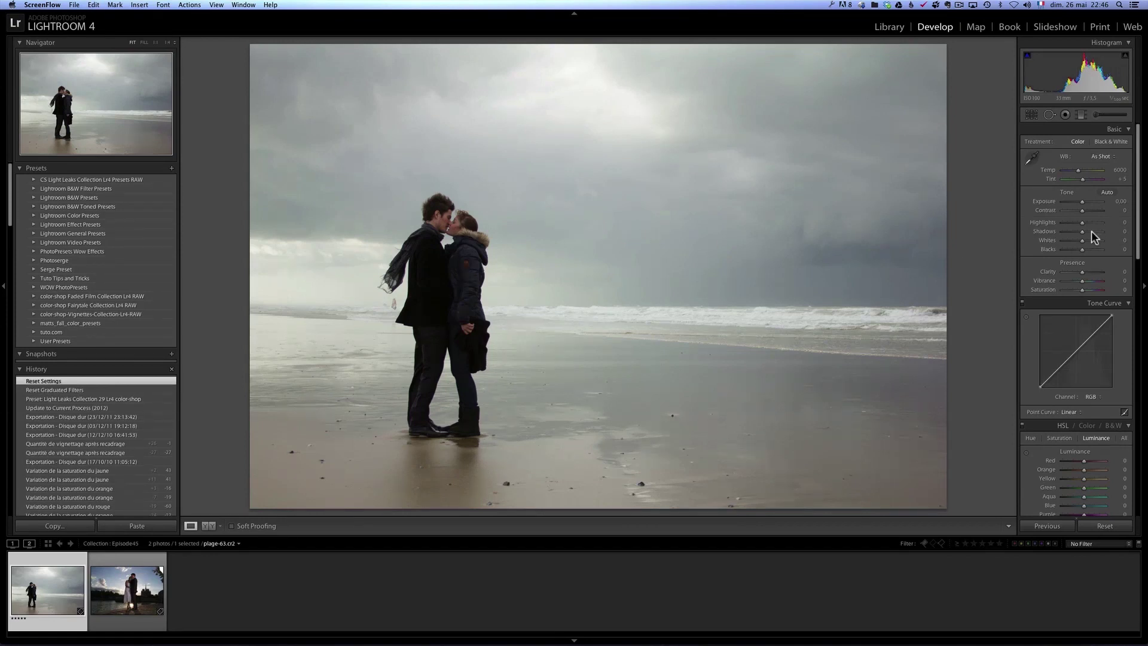
Step: Set Highlights to -66, Shadows to +59 and Clarity to +48 in the Basic panel
{"action": "mouse_move", "coordinate": [1091, 236]}
{"action": "left_mouse_down"}
{"action": "mouse_move", "coordinate": [1068, 226]}
{"action": "mouse_move", "coordinate": [1094, 231]}
{"action": "left_mouse_up"}
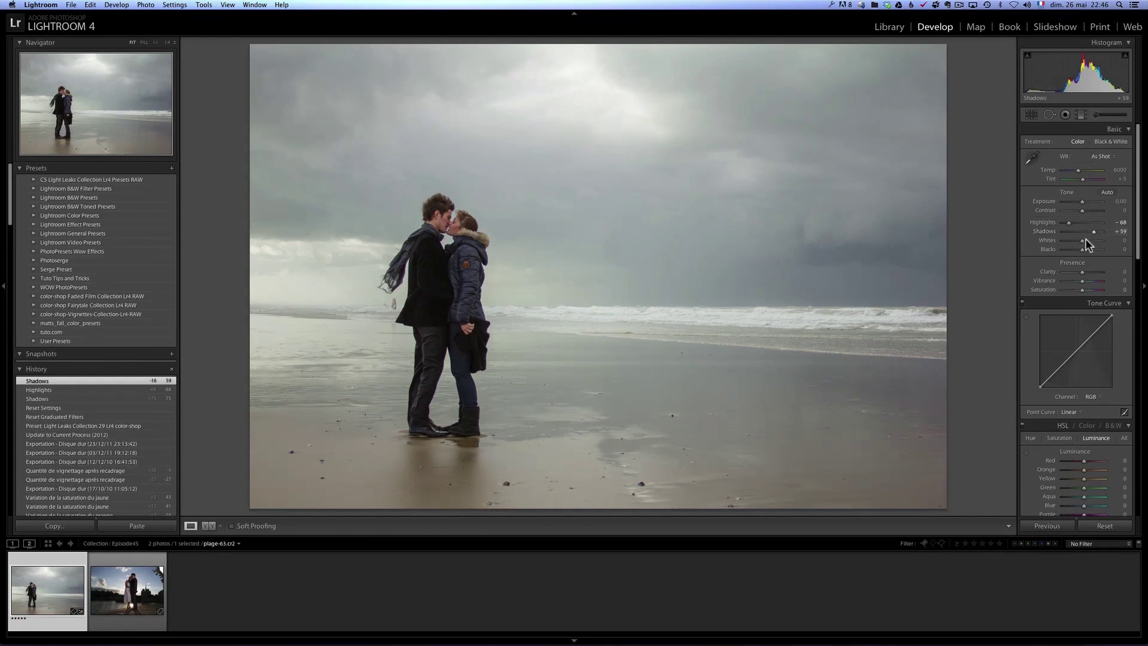
{"action": "left_click_drag", "start_coordinate": [1085, 271], "coordinate": [1091, 270]}
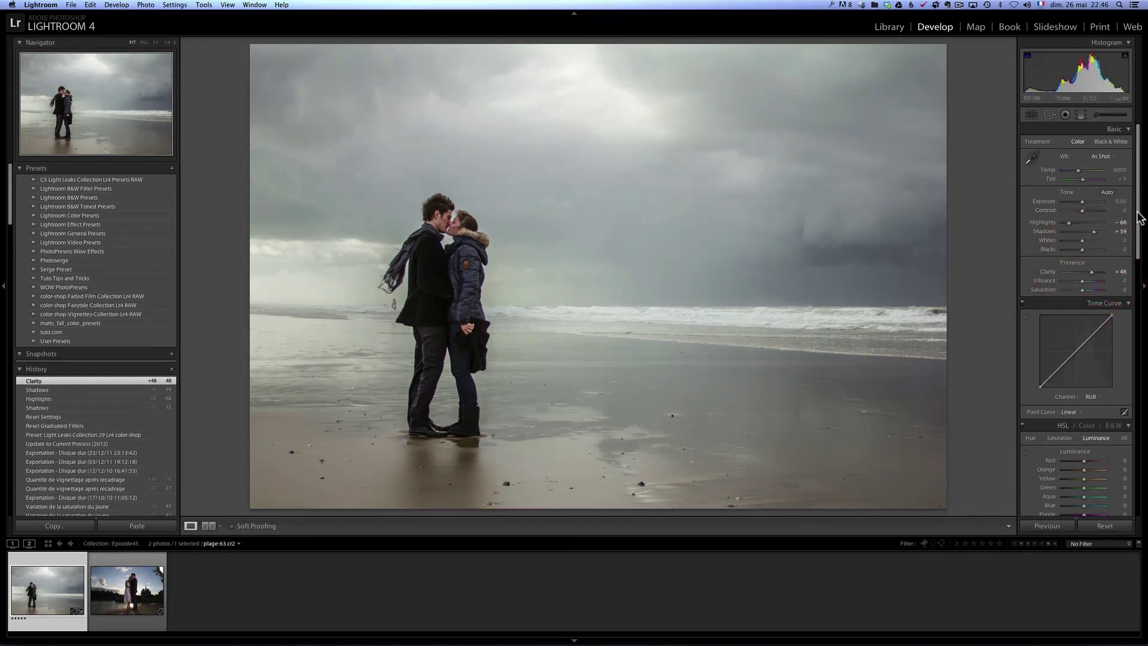
{"action": "left_click_drag", "start_coordinate": [1137, 214], "coordinate": [1135, 365]}
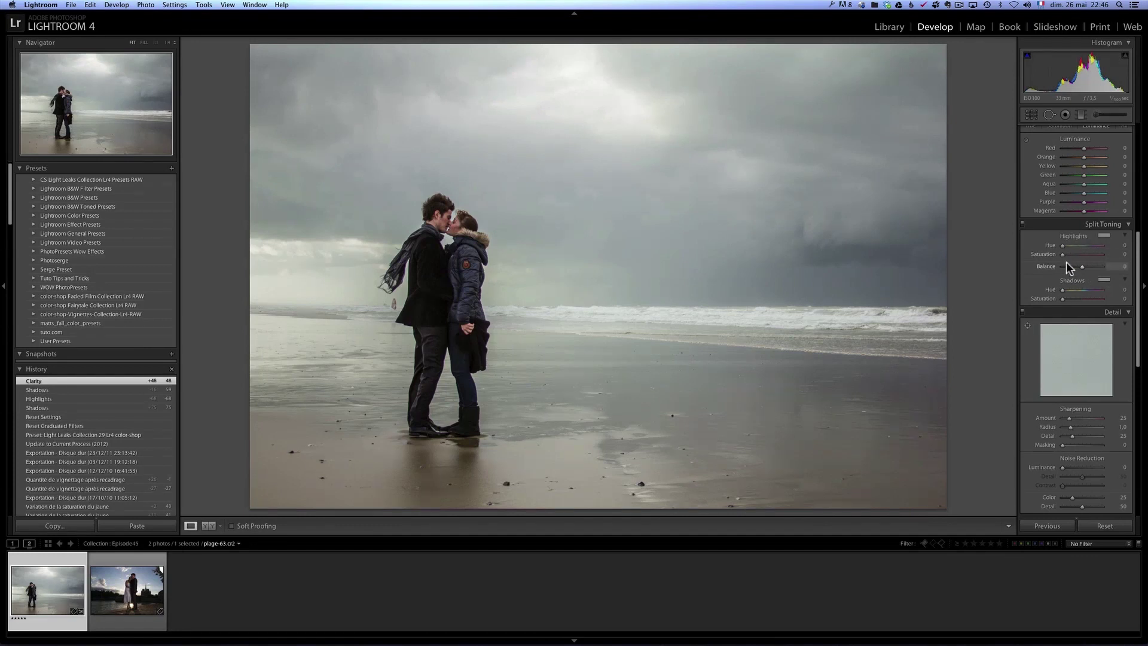
Step: Pick a warm orange at hue 39, saturation 85 for the Split Toning Highlights swatch
{"action": "left_click", "coordinate": [1104, 236]}
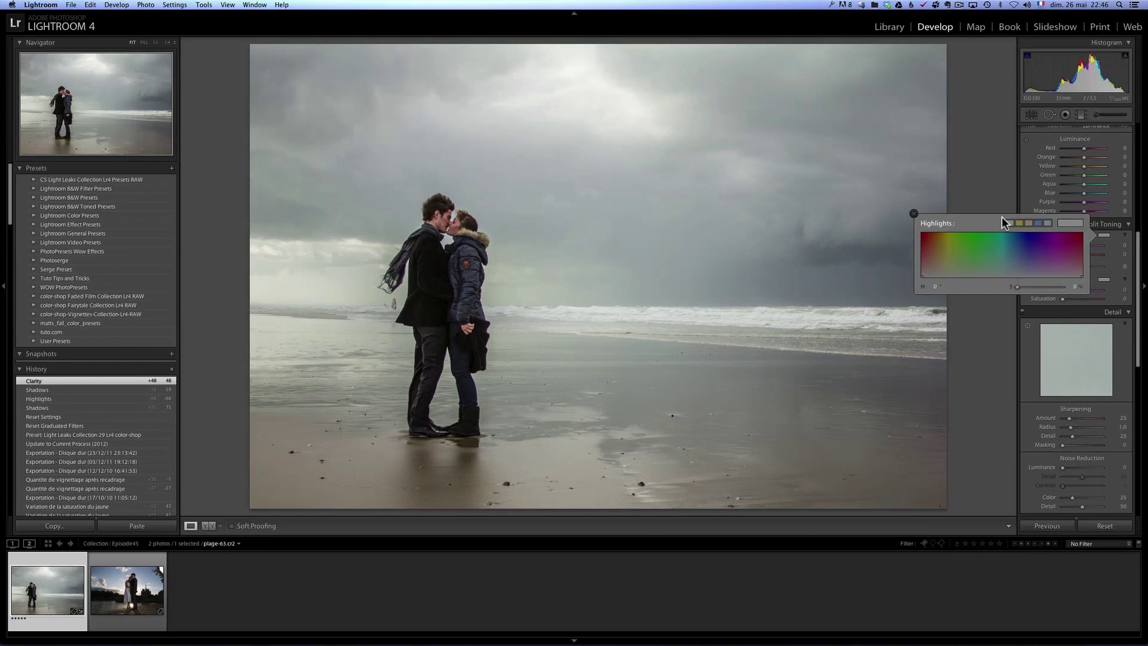
{"action": "left_click", "coordinate": [942, 240]}
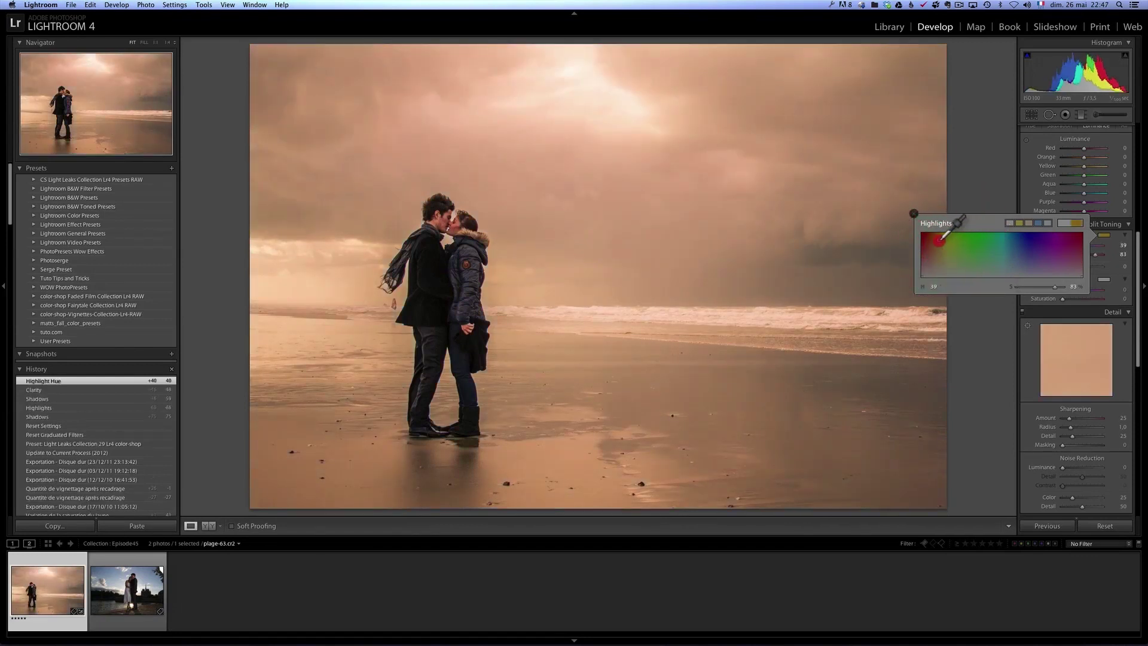
{"action": "left_click", "coordinate": [940, 239]}
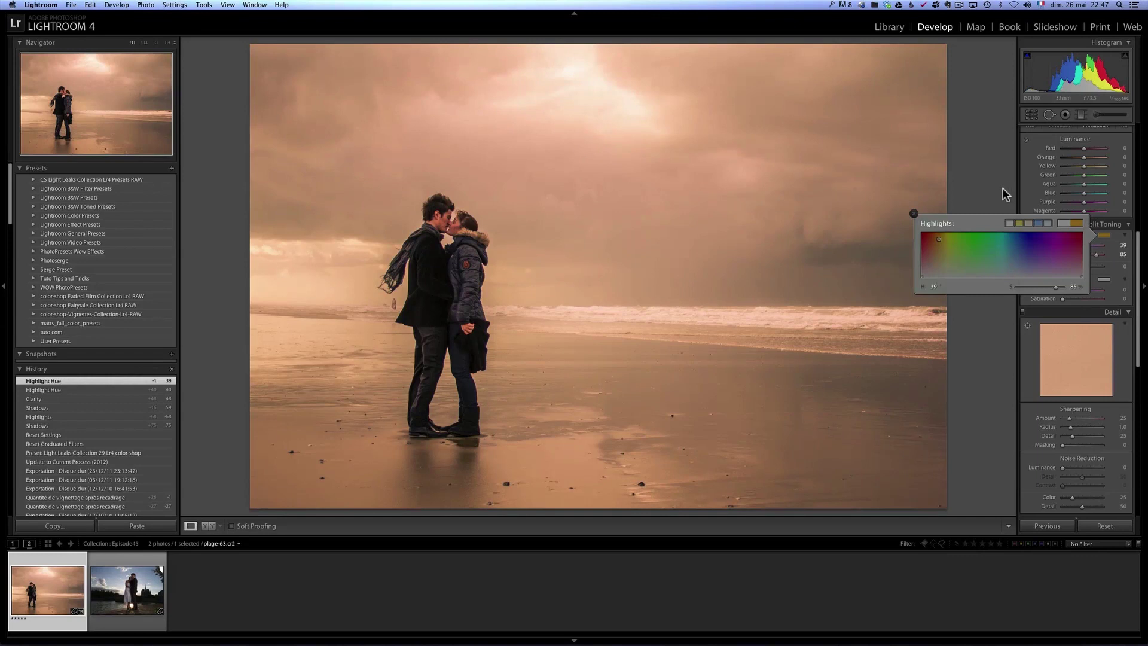
{"action": "left_click", "coordinate": [913, 214]}
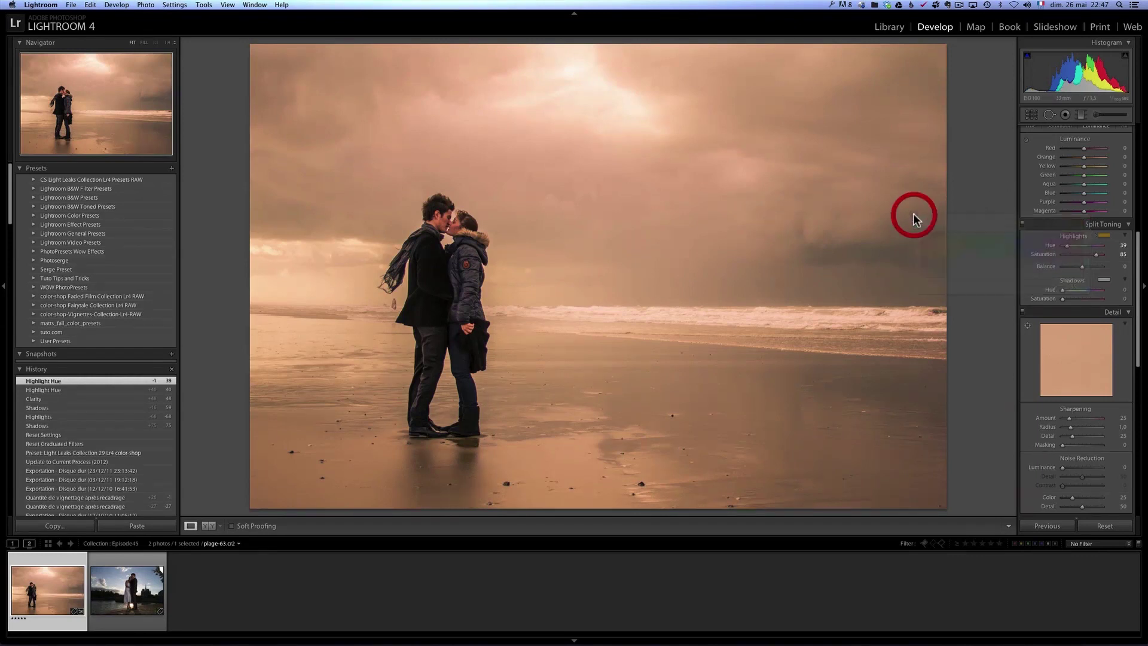
Step: Tint the shadows warm orange at hue 40 with the Shadows swatch
{"action": "left_click", "coordinate": [1104, 279]}
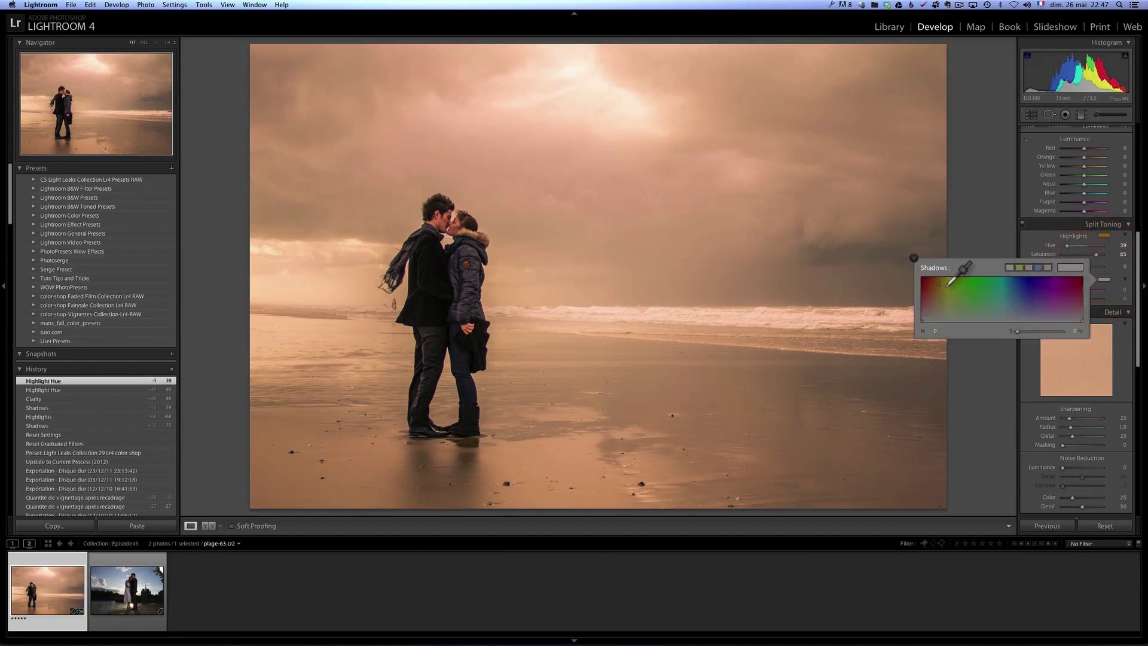
{"action": "left_click_drag", "start_coordinate": [941, 283], "coordinate": [939, 279]}
{"action": "left_click", "coordinate": [913, 258]}
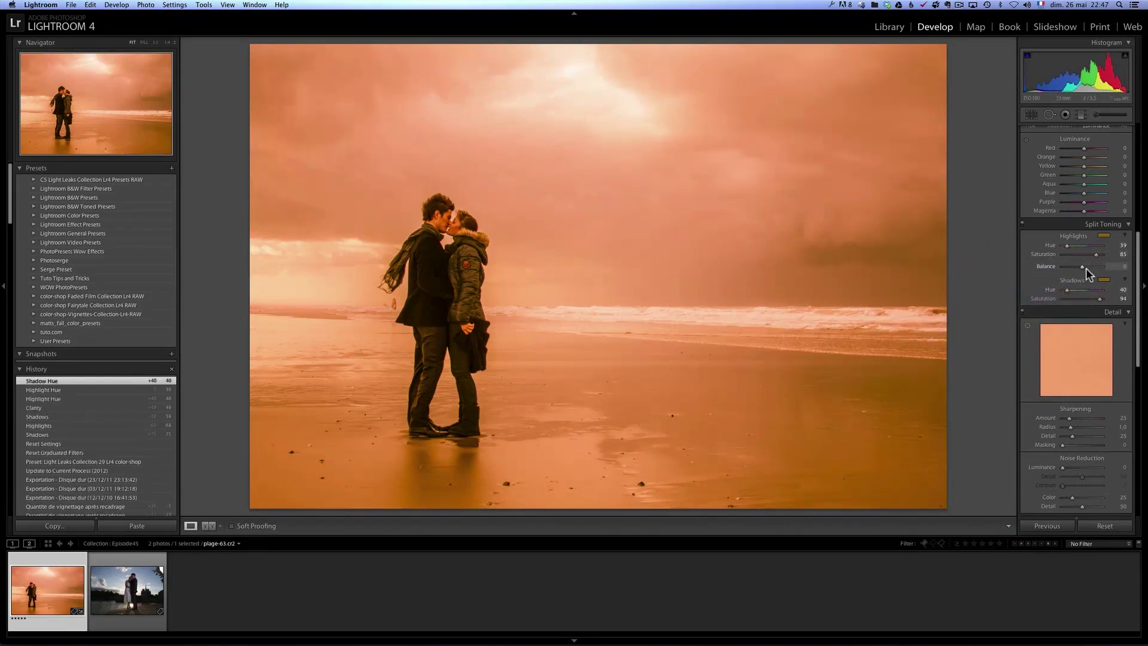
Step: Lower Highlights saturation to 17 and set Shadows saturation to 34
{"action": "left_click", "coordinate": [1071, 254]}
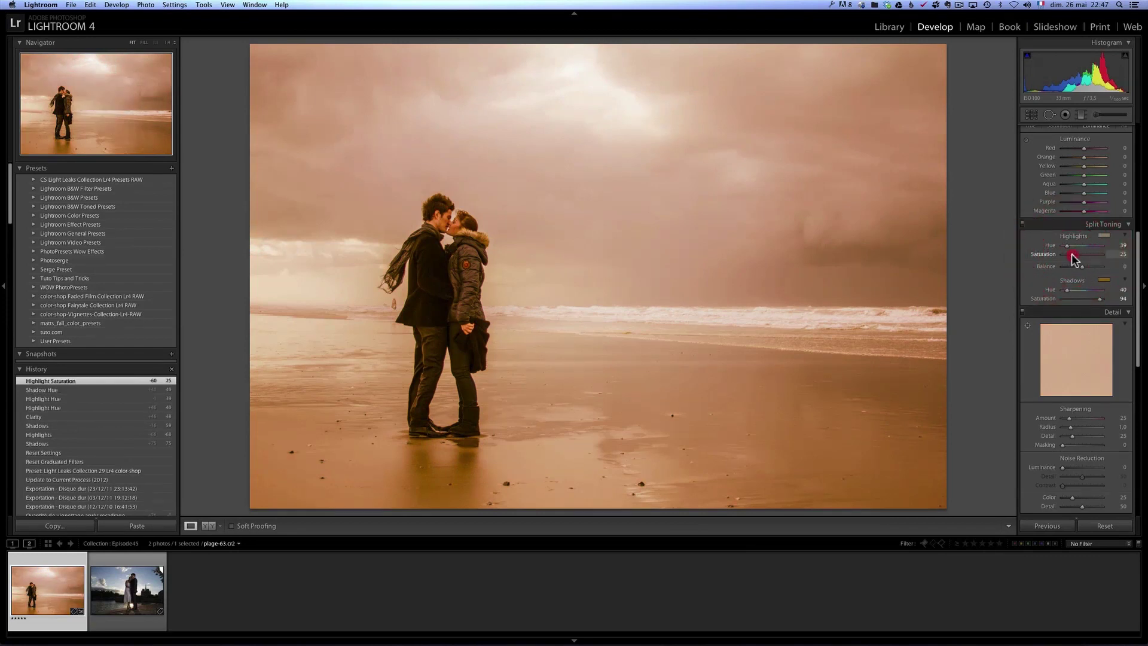
{"action": "mouse_move", "coordinate": [1071, 253]}
{"action": "left_mouse_down"}
{"action": "mouse_move", "coordinate": [1096, 254]}
{"action": "mouse_move", "coordinate": [1067, 254]}
{"action": "left_mouse_up"}
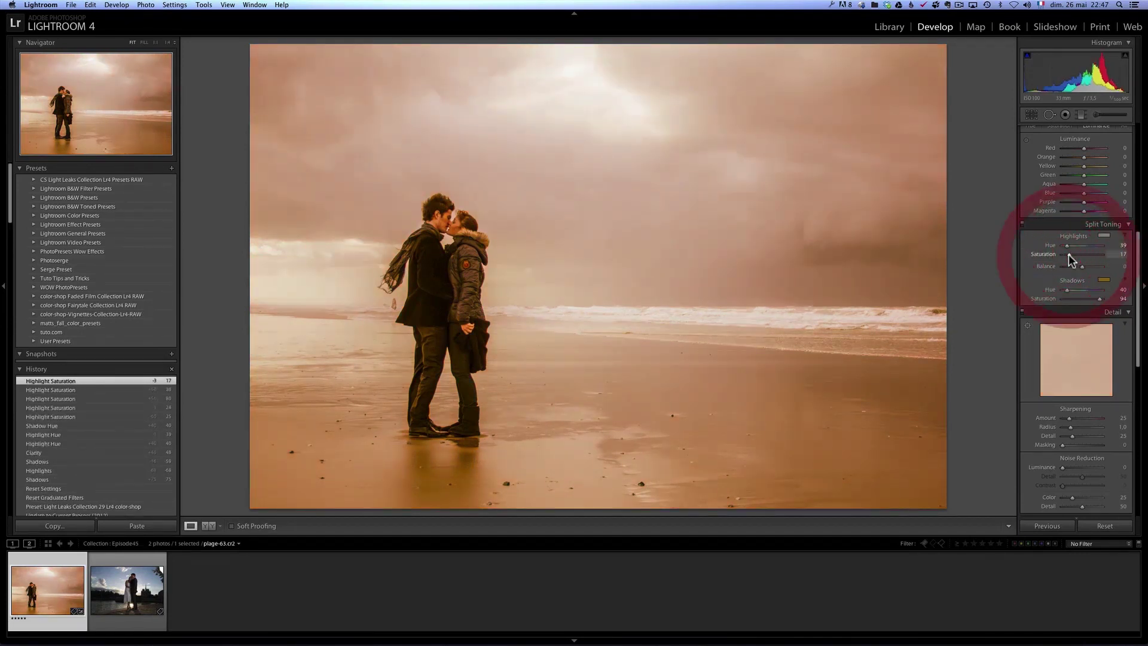
{"action": "left_click", "coordinate": [1070, 299]}
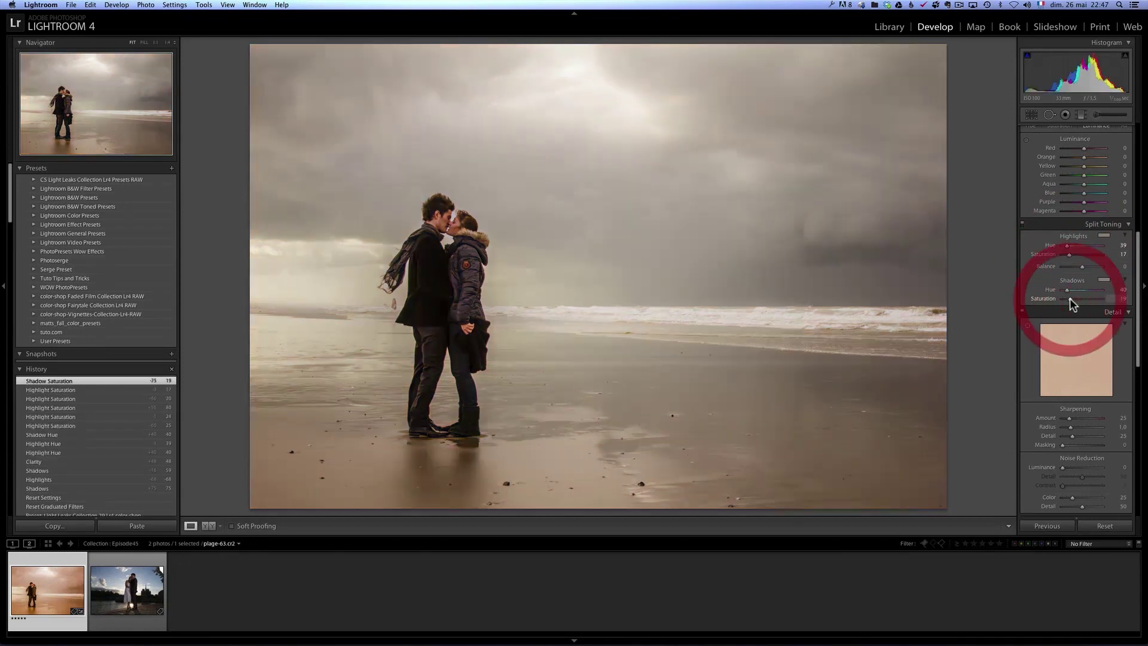
{"action": "left_click_drag", "start_coordinate": [1072, 300], "coordinate": [1075, 301]}
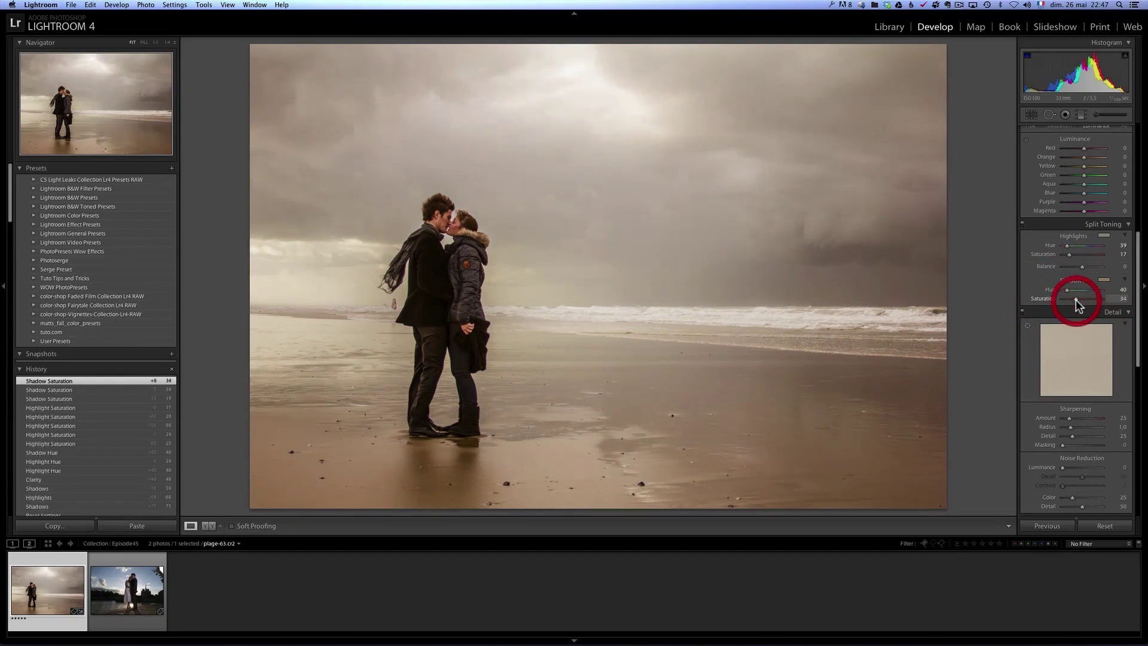
Step: Toggle Split Toning off and back on to compare the toning
{"action": "left_click", "coordinate": [1023, 224]}
{"action": "left_click", "coordinate": [1022, 224]}
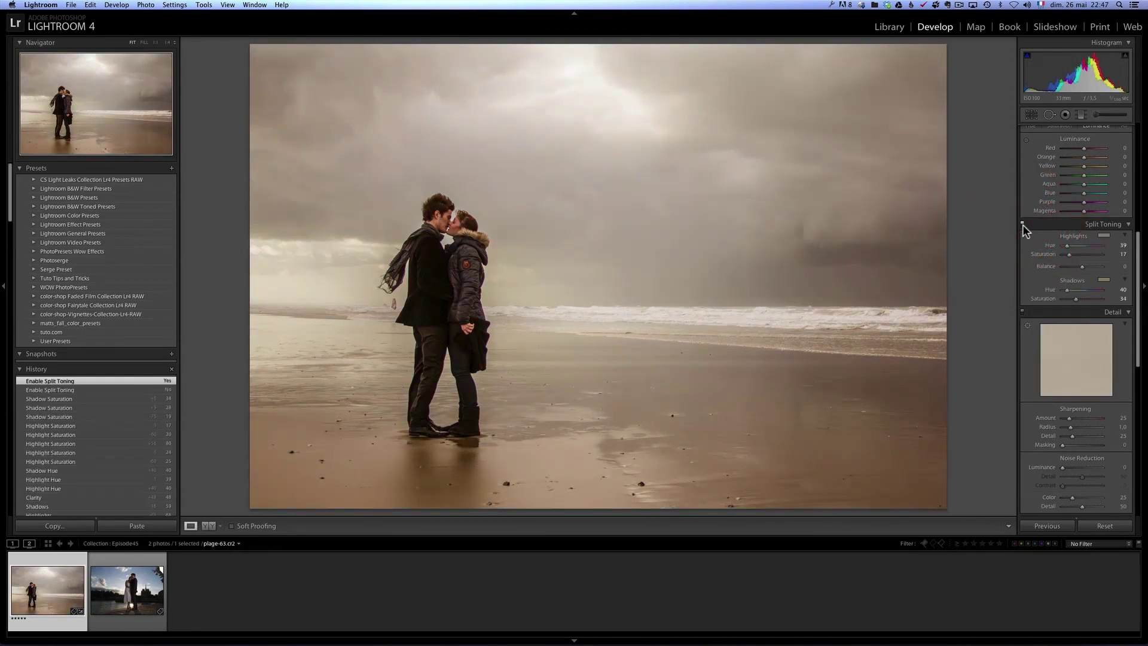
{"action": "scroll", "coordinate": [1121, 233], "scroll_direction": "up", "scroll_amount": 10}
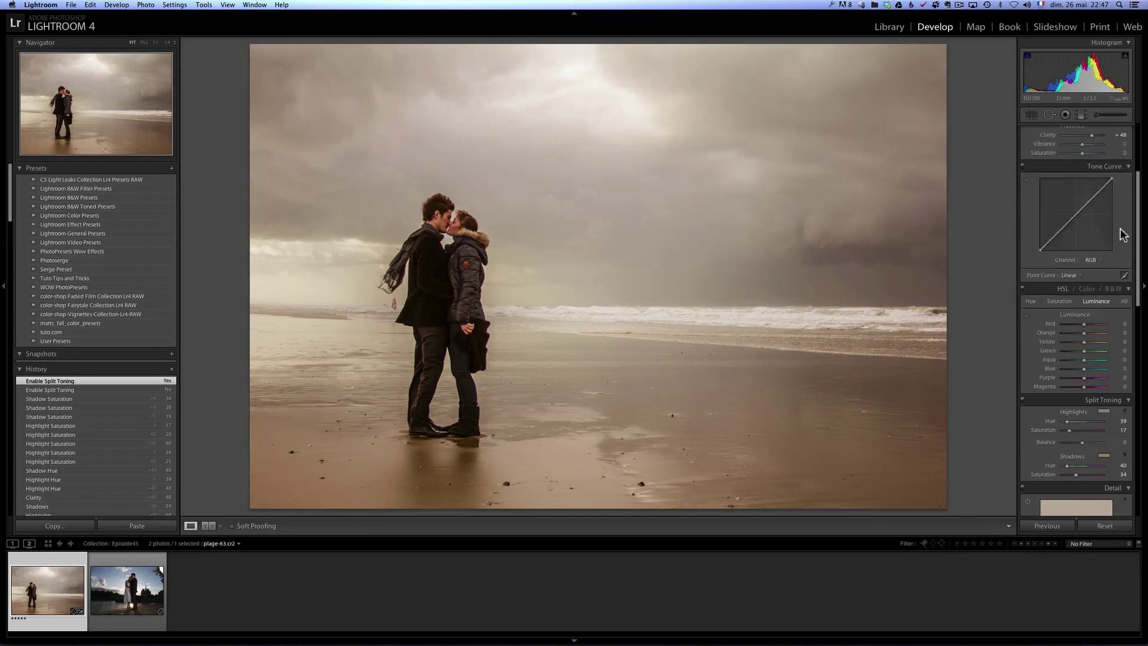
Step: Set Vibrance to +45 and Saturation to -41 in the Basic panel
{"action": "left_click", "coordinate": [1090, 280]}
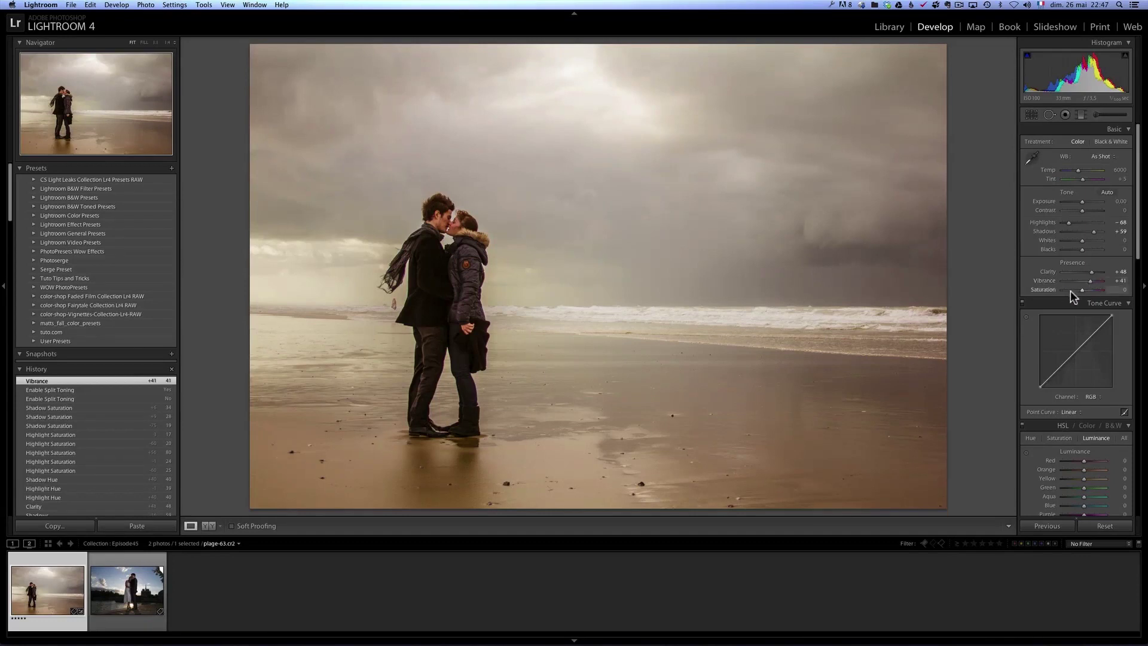
{"action": "left_click", "coordinate": [1071, 289]}
{"action": "left_click", "coordinate": [1089, 281]}
{"action": "left_click", "coordinate": [1075, 289]}
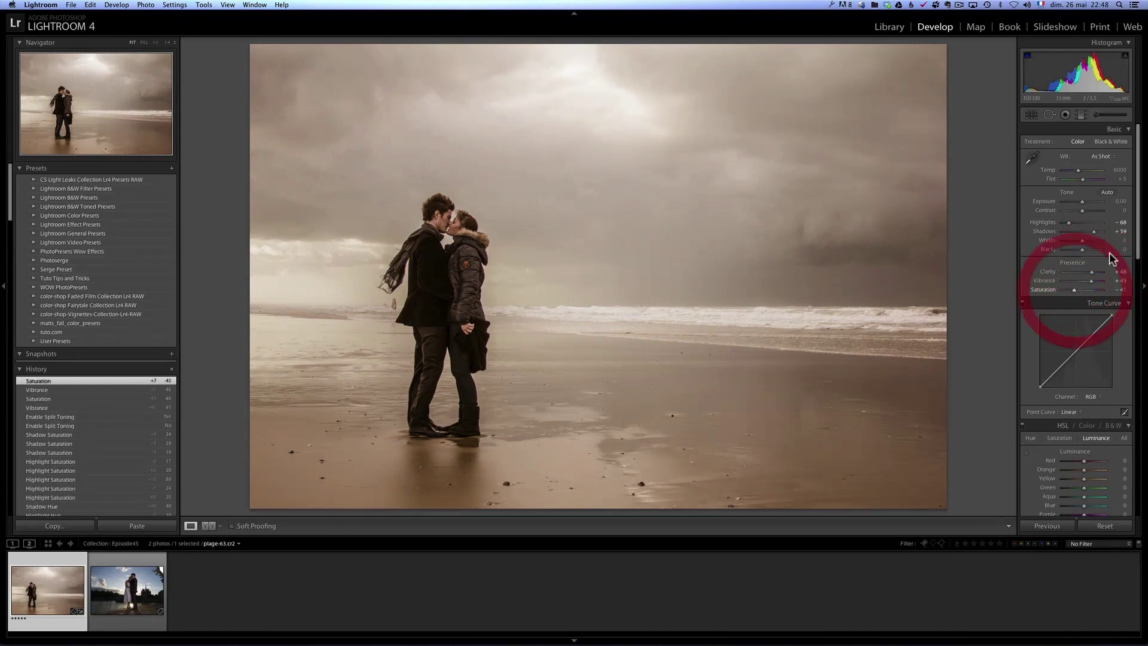
{"action": "left_click_drag", "start_coordinate": [1140, 251], "coordinate": [1130, 370]}
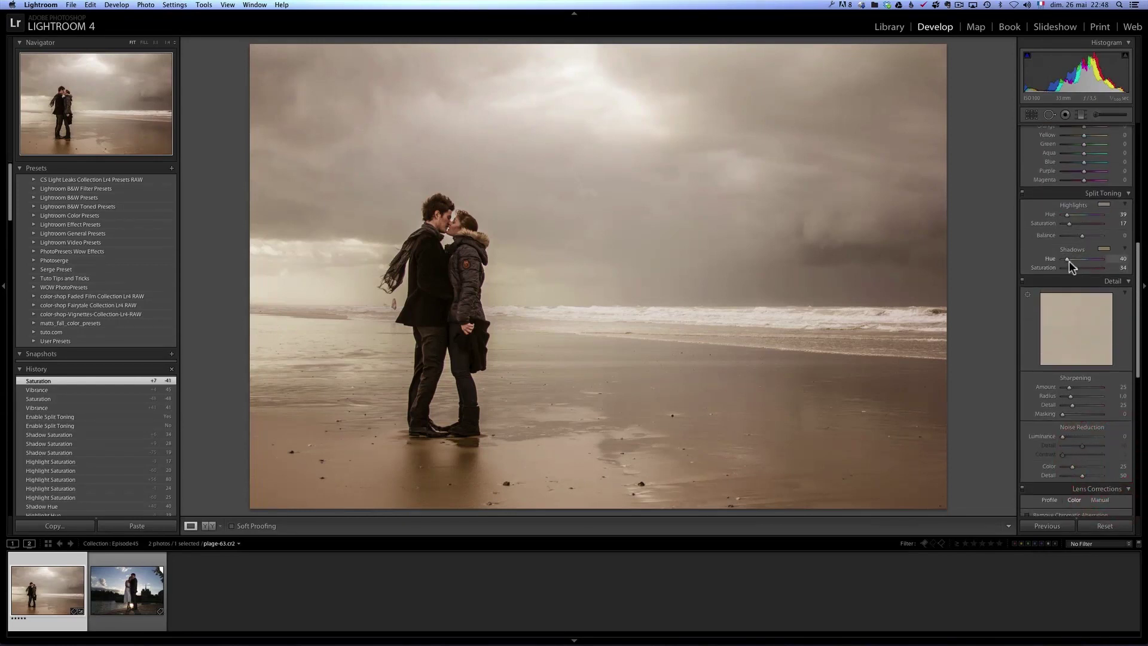
Step: Raise Split Toning Shadows saturation to 38 and Highlights saturation to 28
{"action": "left_click_drag", "start_coordinate": [1075, 268], "coordinate": [1077, 268]}
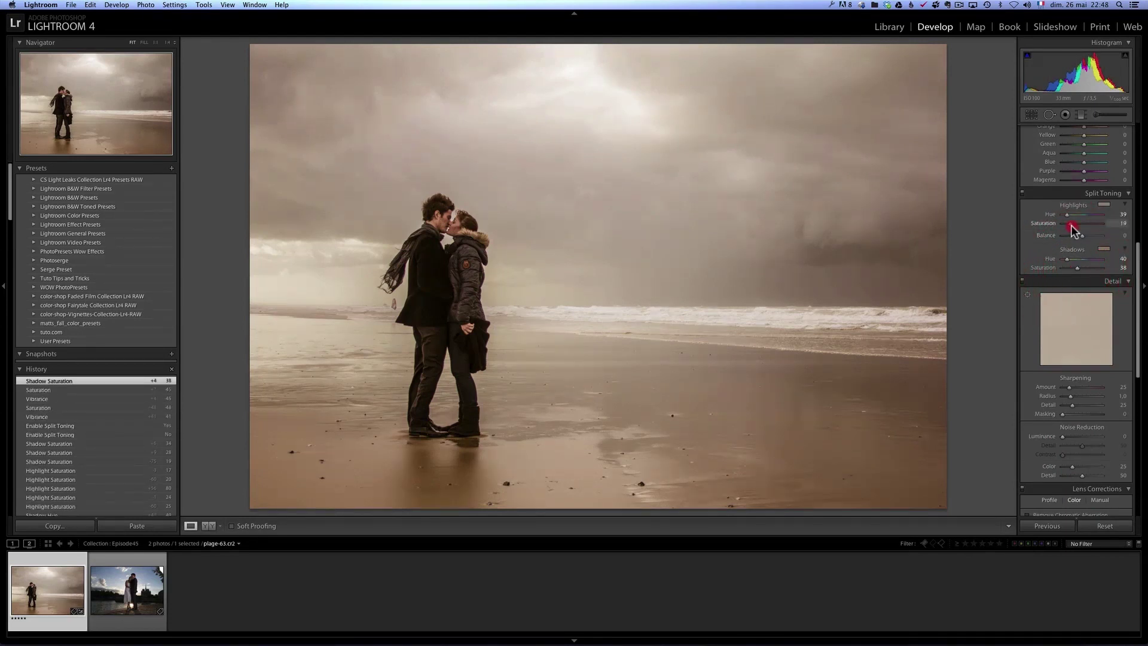
{"action": "left_click_drag", "start_coordinate": [1071, 224], "coordinate": [1071, 225]}
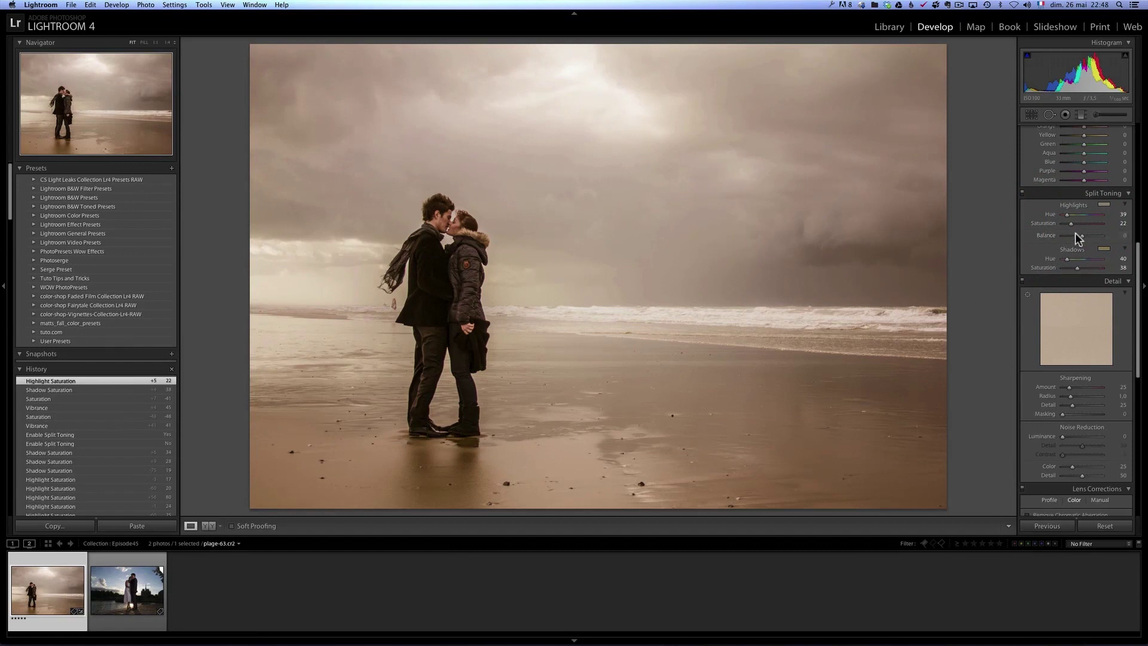
{"action": "left_click_drag", "start_coordinate": [1072, 225], "coordinate": [1074, 225]}
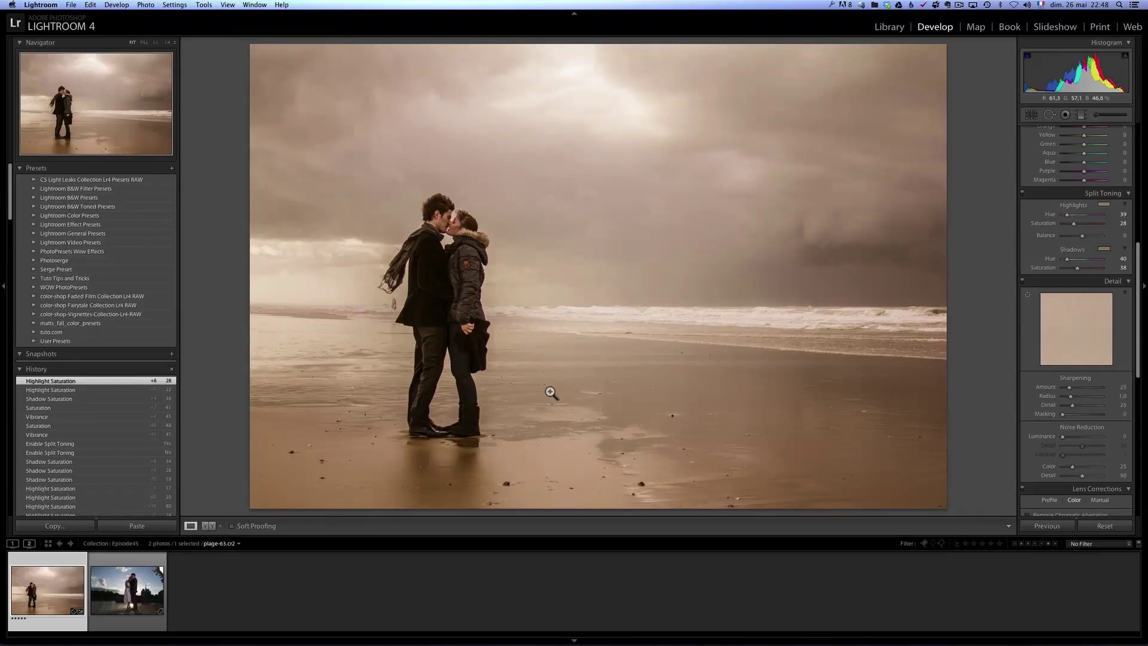
{"action": "left_click_drag", "start_coordinate": [1142, 371], "coordinate": [1135, 471]}
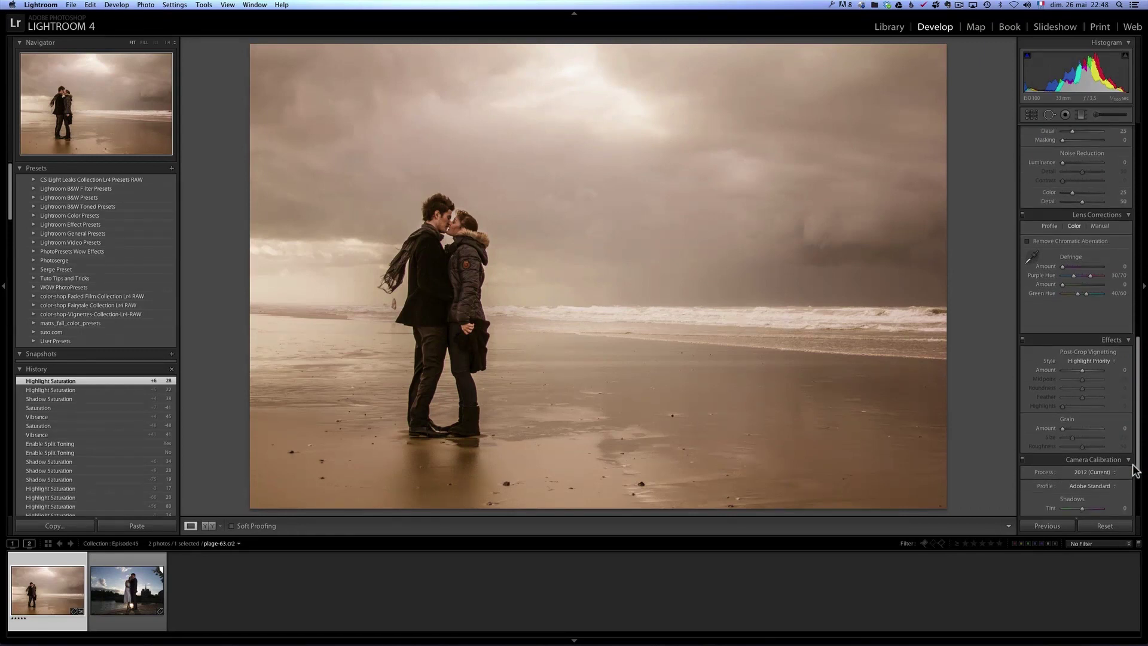
Step: Add film grain at amount 25 and a -23 post-crop vignette
{"action": "left_click", "coordinate": [1071, 429]}
{"action": "left_click", "coordinate": [578, 286]}
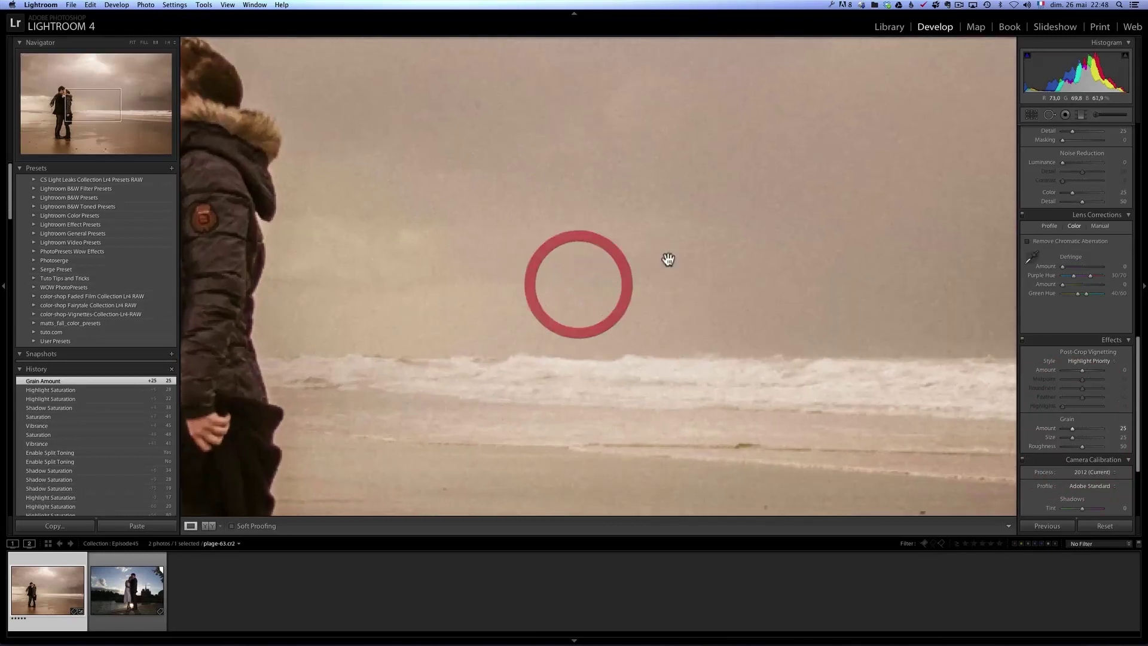
{"action": "left_click", "coordinate": [603, 292]}
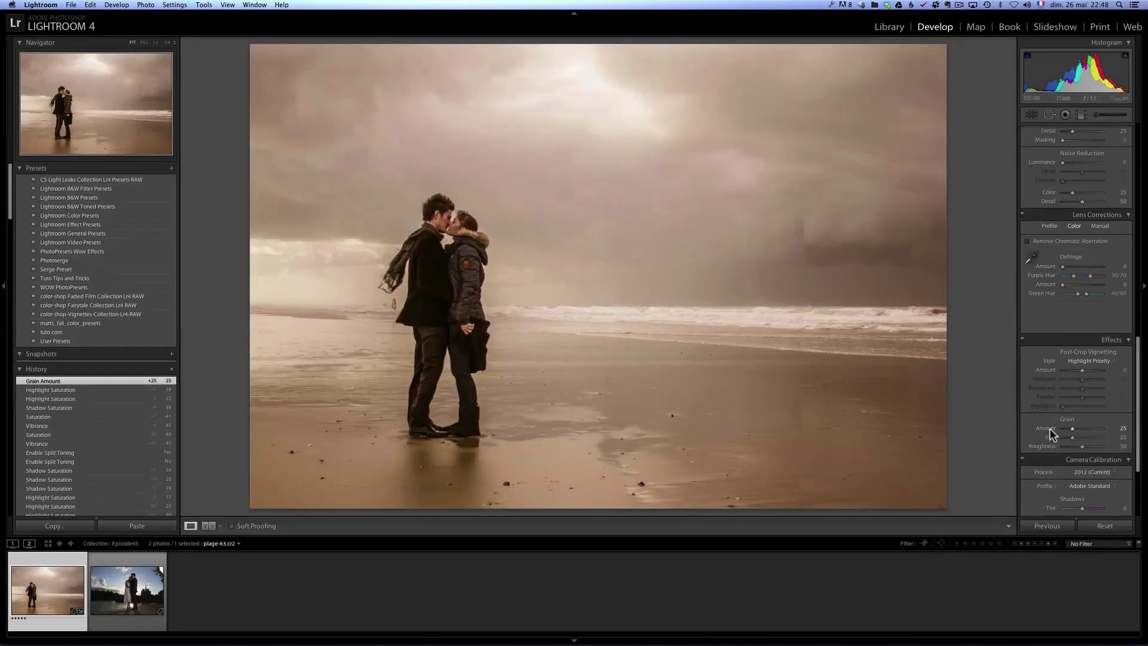
{"action": "left_click_drag", "start_coordinate": [1074, 430], "coordinate": [1085, 427]}
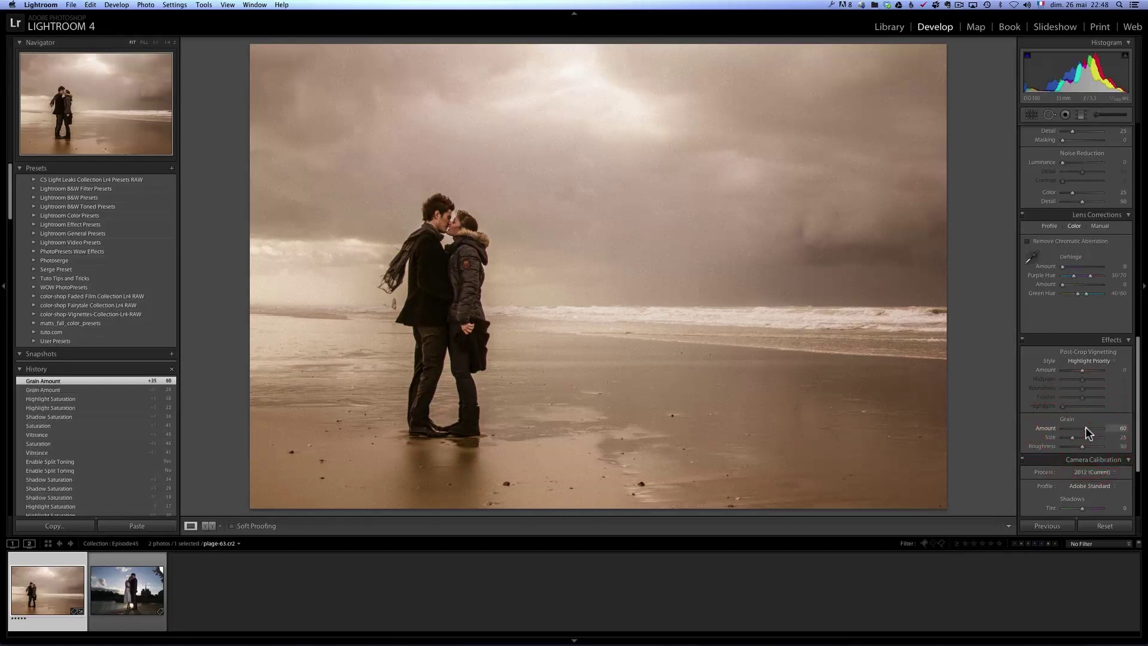
{"action": "left_click", "coordinate": [1071, 427]}
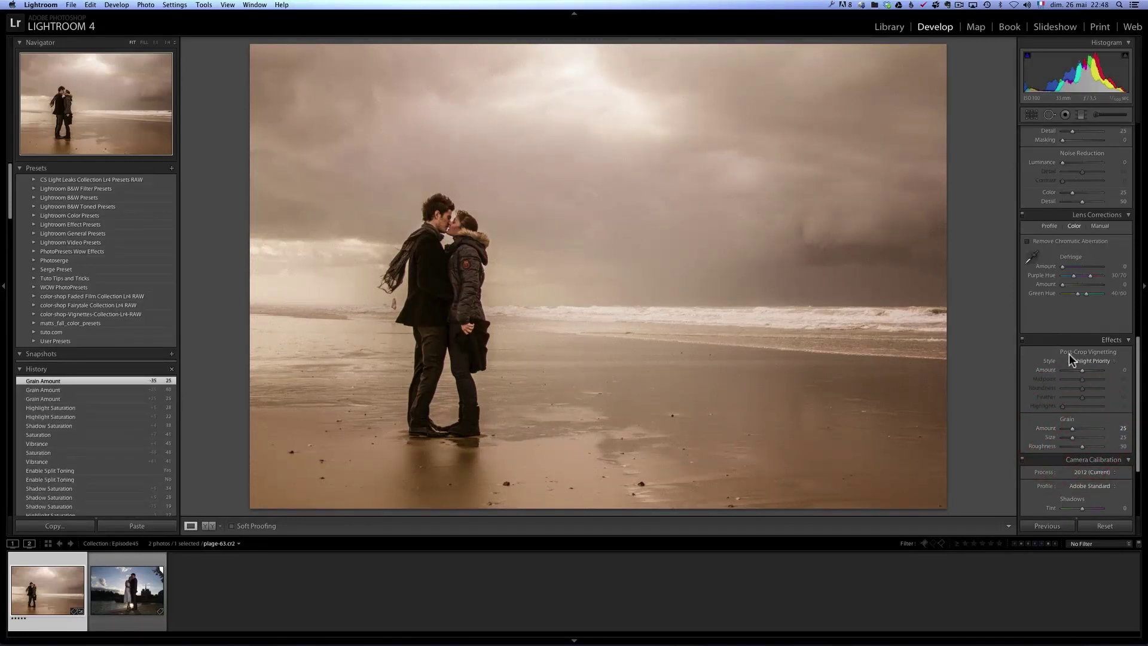
{"action": "left_click_drag", "start_coordinate": [1084, 373], "coordinate": [1079, 374]}
{"action": "left_click", "coordinate": [1078, 368]}
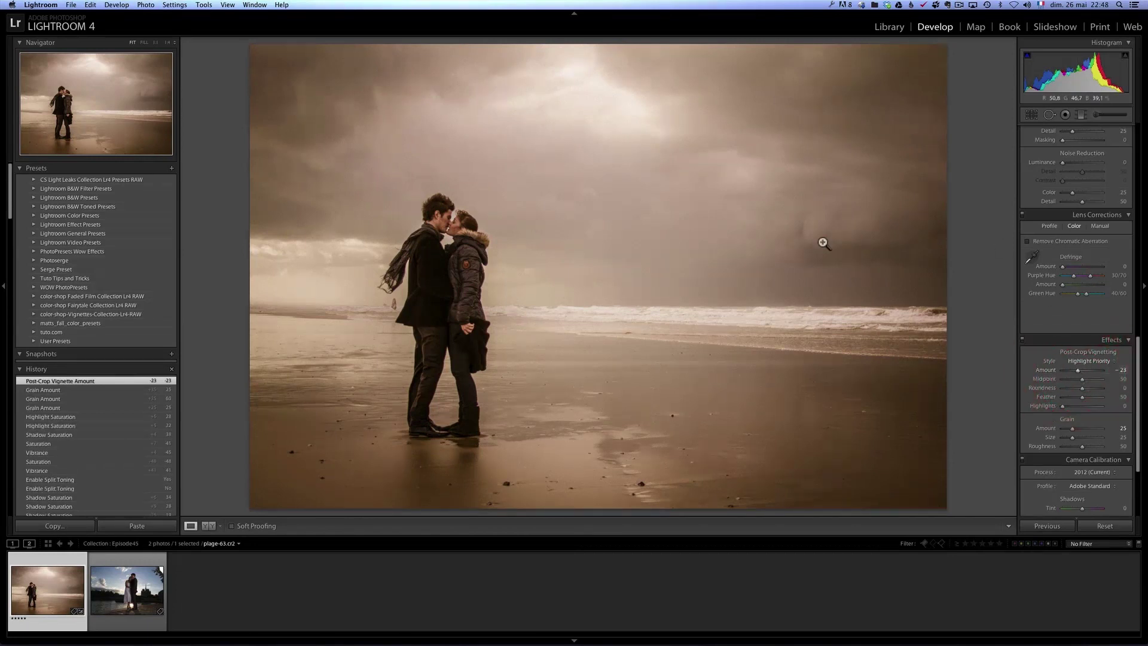
Step: Toggle the Before/After view with backslash to compare against the original
{"action": "key", "text": "alt"}
{"action": "key", "text": "backslash"}
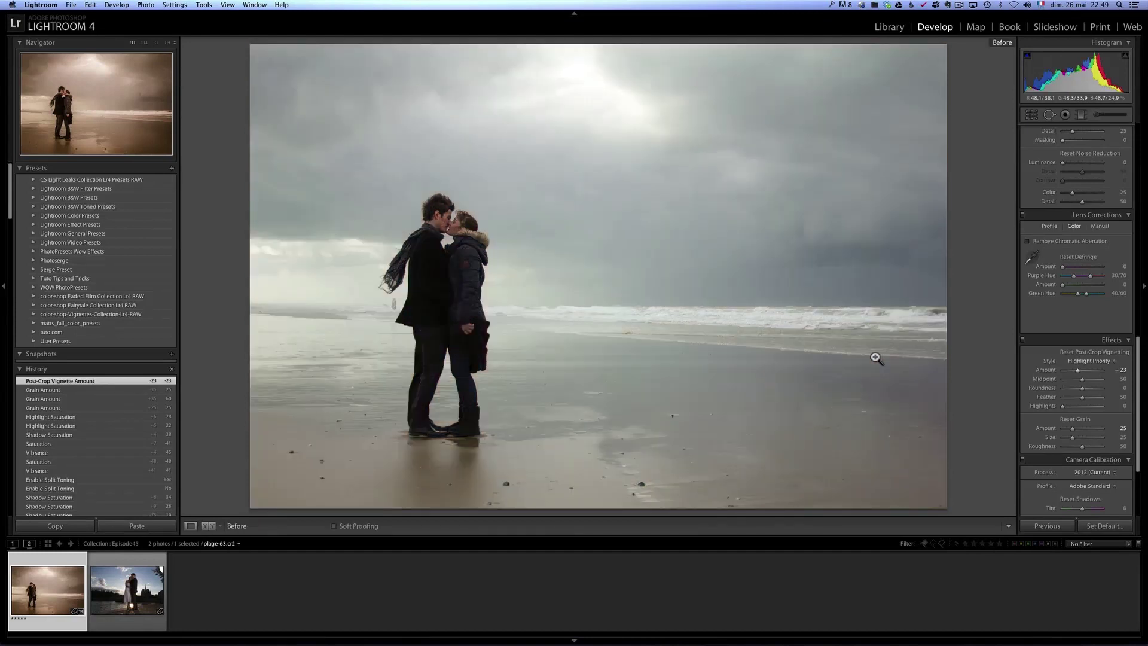
{"action": "key", "text": "backslash"}
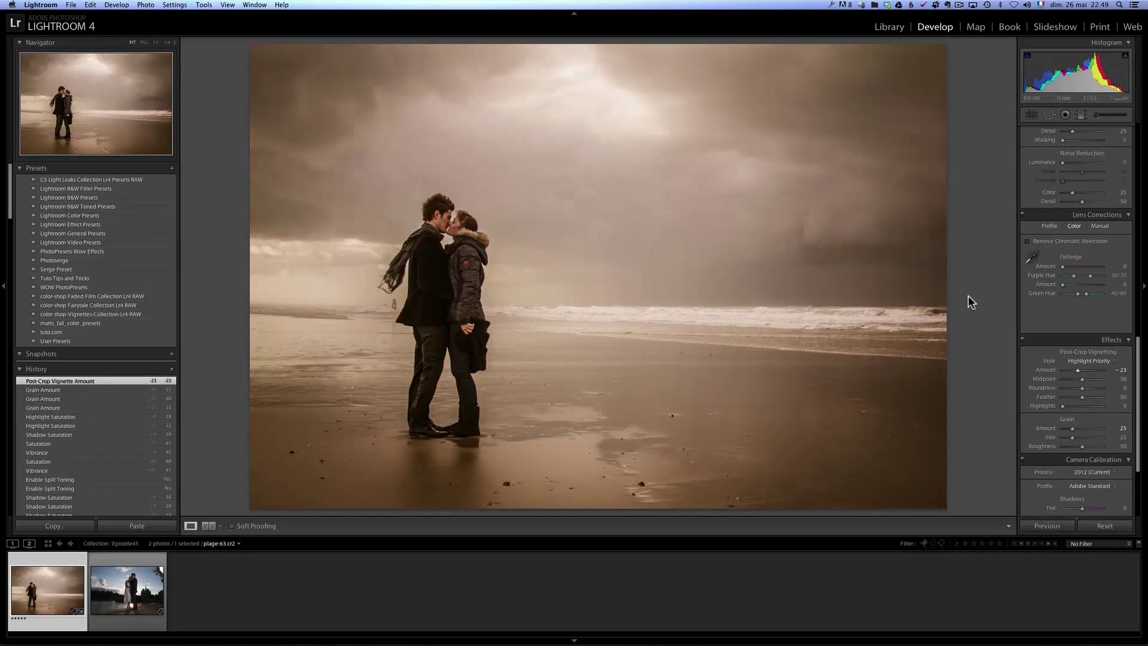
Step: Lower Basic Saturation to -18 and raise Split Toning Shadows saturation to 50
{"action": "scroll", "coordinate": [1096, 233], "scroll_direction": "up", "scroll_amount": 5}
{"action": "scroll", "coordinate": [1094, 233], "scroll_direction": "up", "scroll_amount": 5}
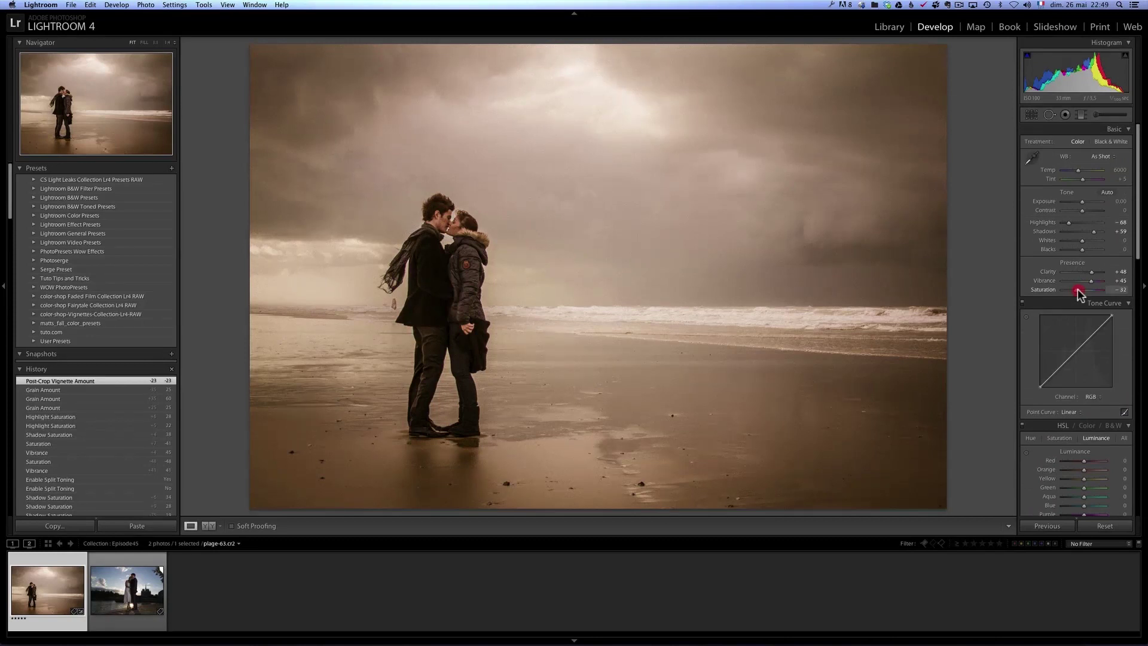
{"action": "left_click_drag", "start_coordinate": [1079, 289], "coordinate": [1080, 289]}
{"action": "scroll", "coordinate": [1086, 293], "scroll_direction": "down", "scroll_amount": 3}
{"action": "scroll", "coordinate": [1084, 306], "scroll_direction": "down", "scroll_amount": 10}
{"action": "scroll", "coordinate": [1082, 303], "scroll_direction": "up", "scroll_amount": 10}
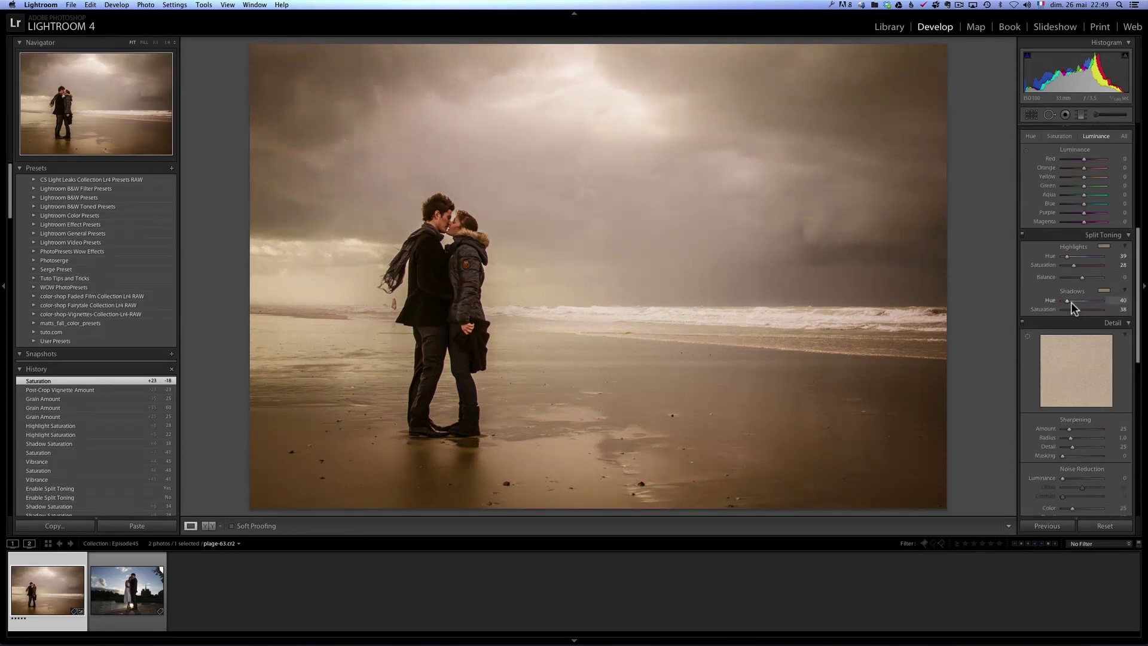
{"action": "left_click", "coordinate": [1081, 310]}
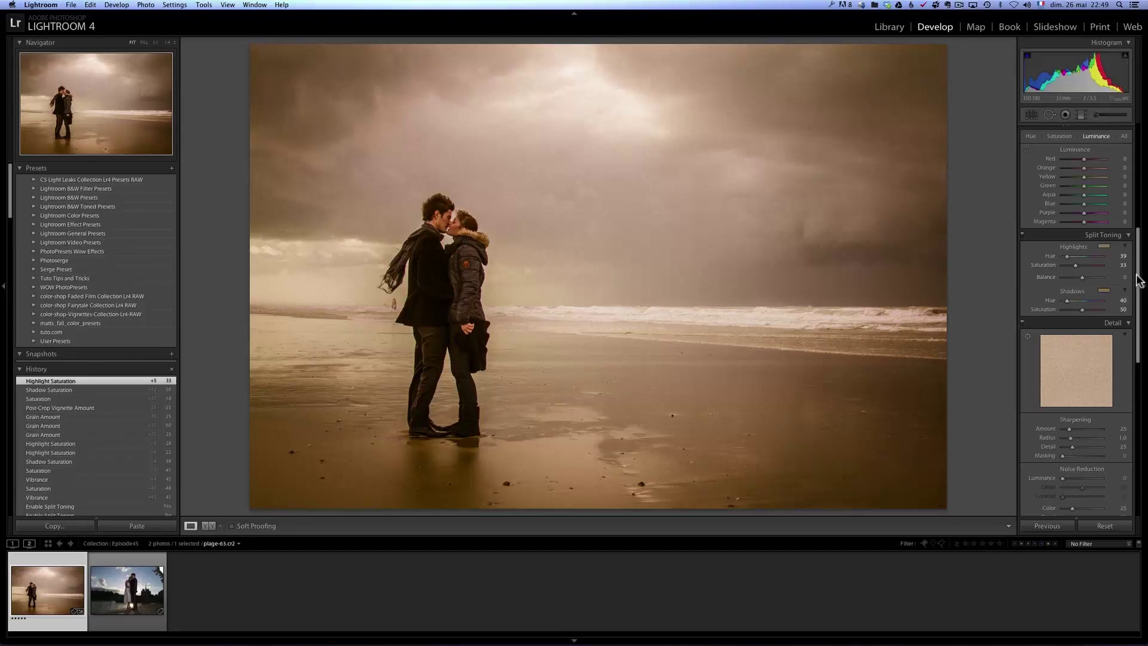
Step: Save the current settings as the 'Warm Look' preset in the Photoserge folder
{"action": "left_click", "coordinate": [173, 167]}
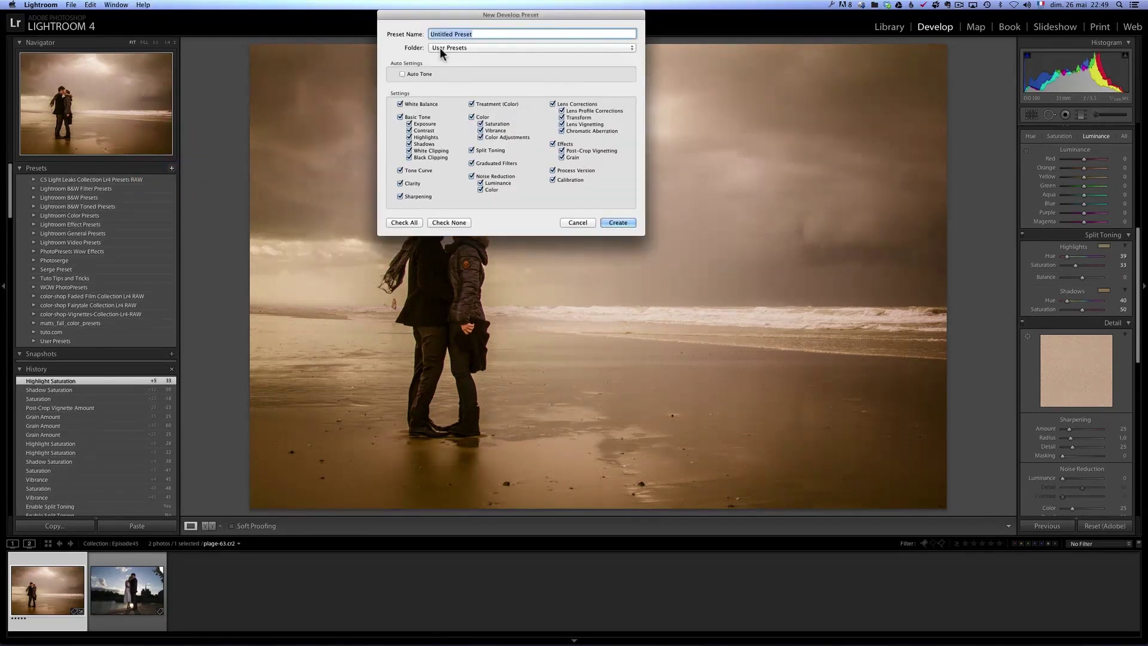
{"action": "type", "text": "Warm Look"}
{"action": "left_click", "coordinate": [450, 48]}
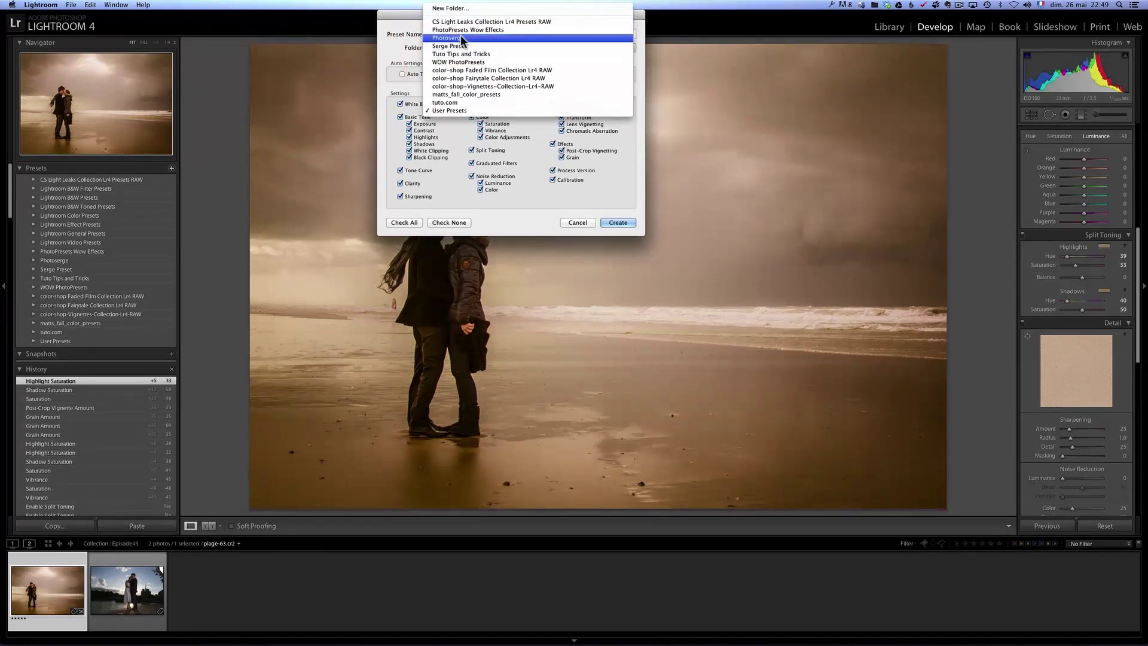
{"action": "left_click", "coordinate": [458, 38]}
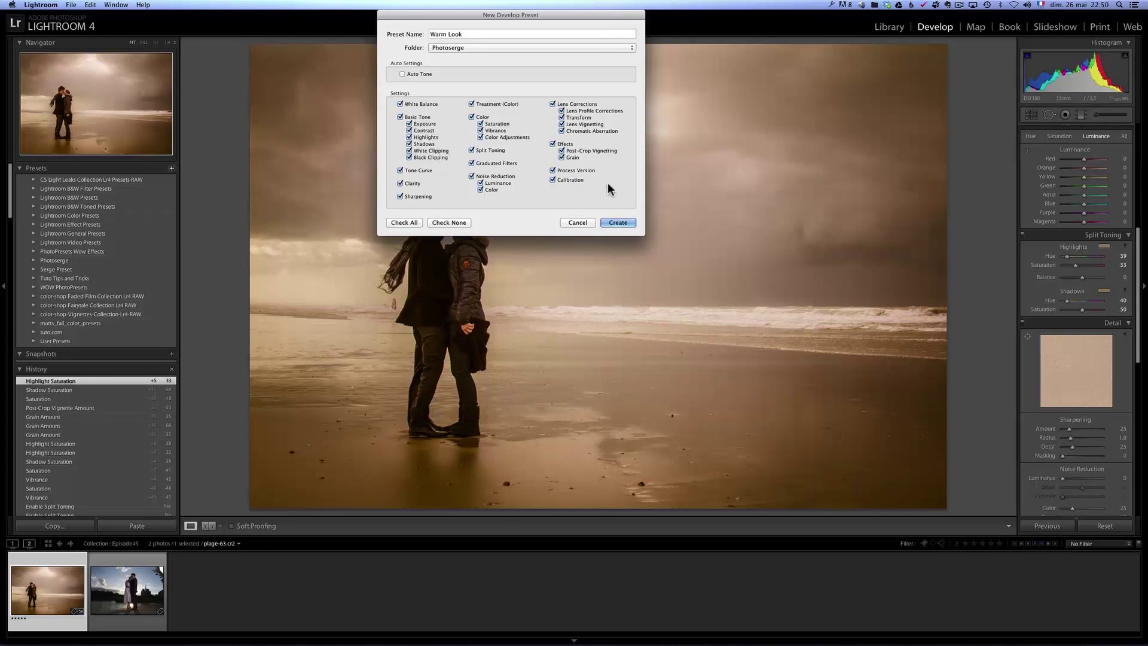
{"action": "left_click", "coordinate": [619, 222]}
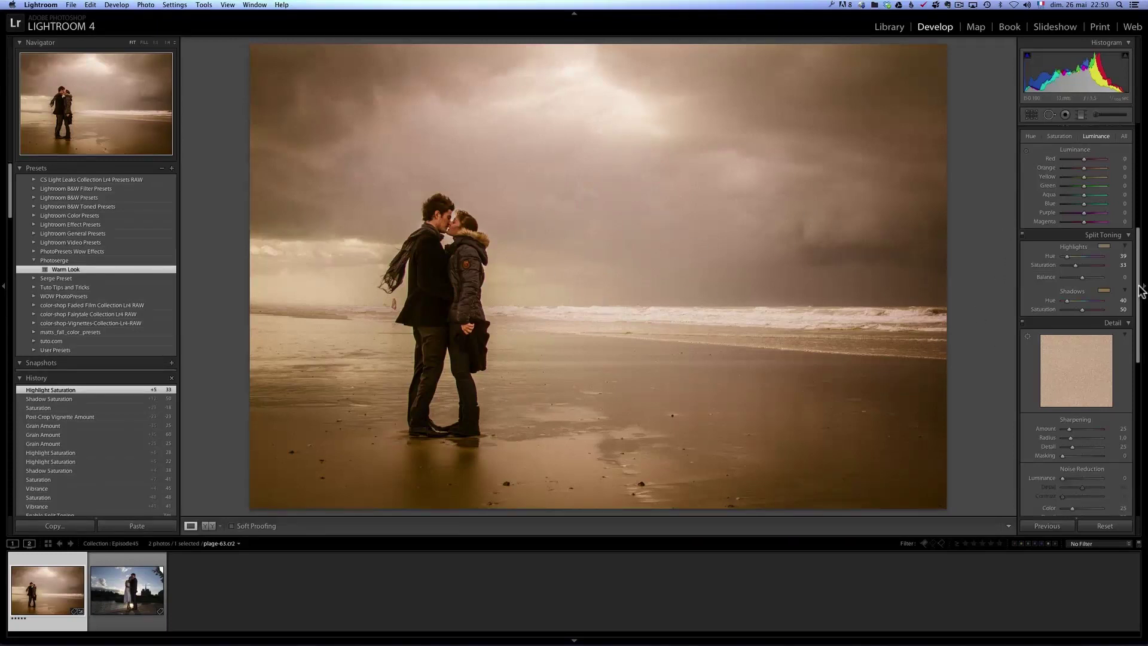
{"action": "left_click_drag", "start_coordinate": [1137, 284], "coordinate": [1137, 275]}
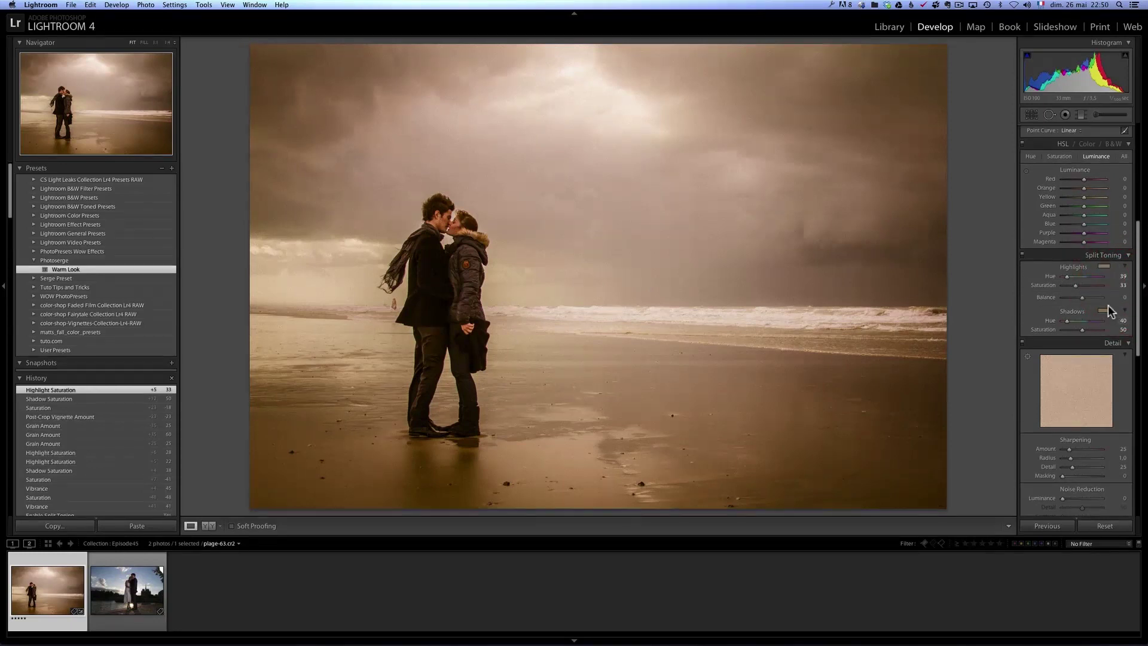
Step: Try a blue highlight tint, then switch the highlights to warm orange at hue 43
{"action": "left_click", "coordinate": [1103, 266]}
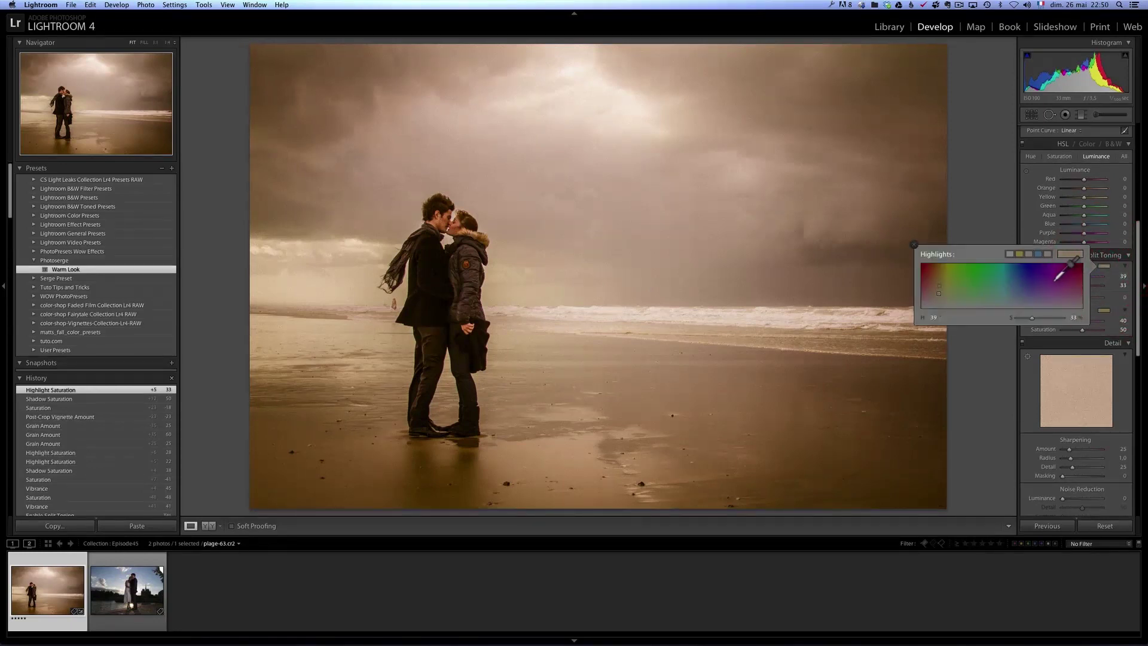
{"action": "left_click", "coordinate": [1029, 269]}
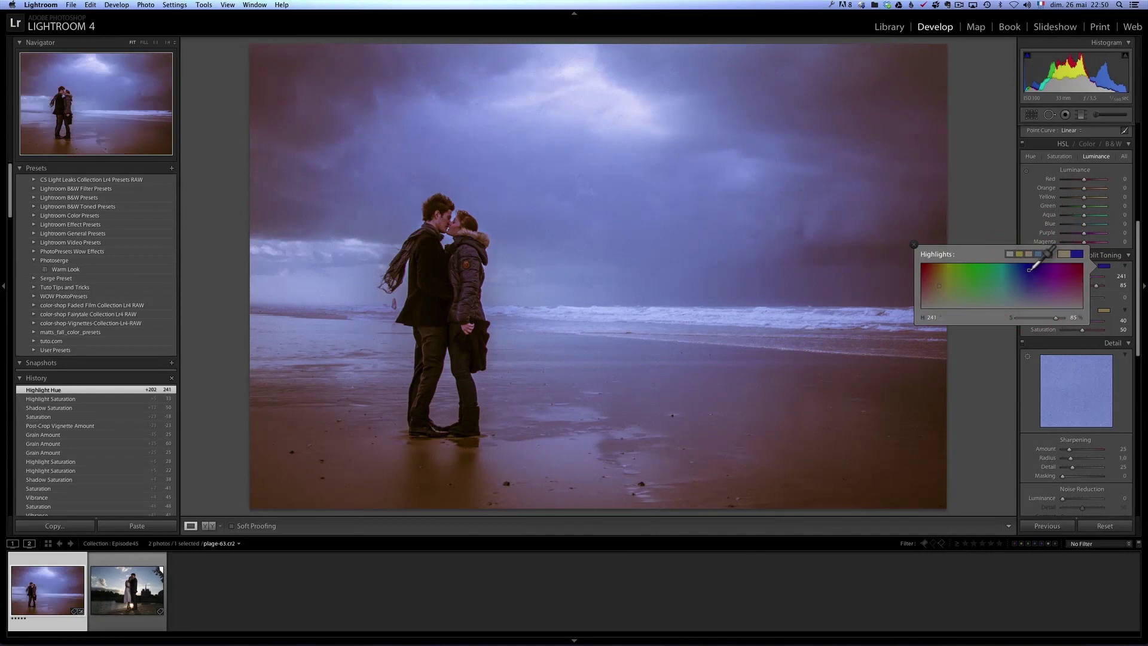
{"action": "left_click_drag", "start_coordinate": [1028, 270], "coordinate": [1030, 269]}
{"action": "left_click", "coordinate": [1029, 269]}
{"action": "left_click", "coordinate": [1105, 312]}
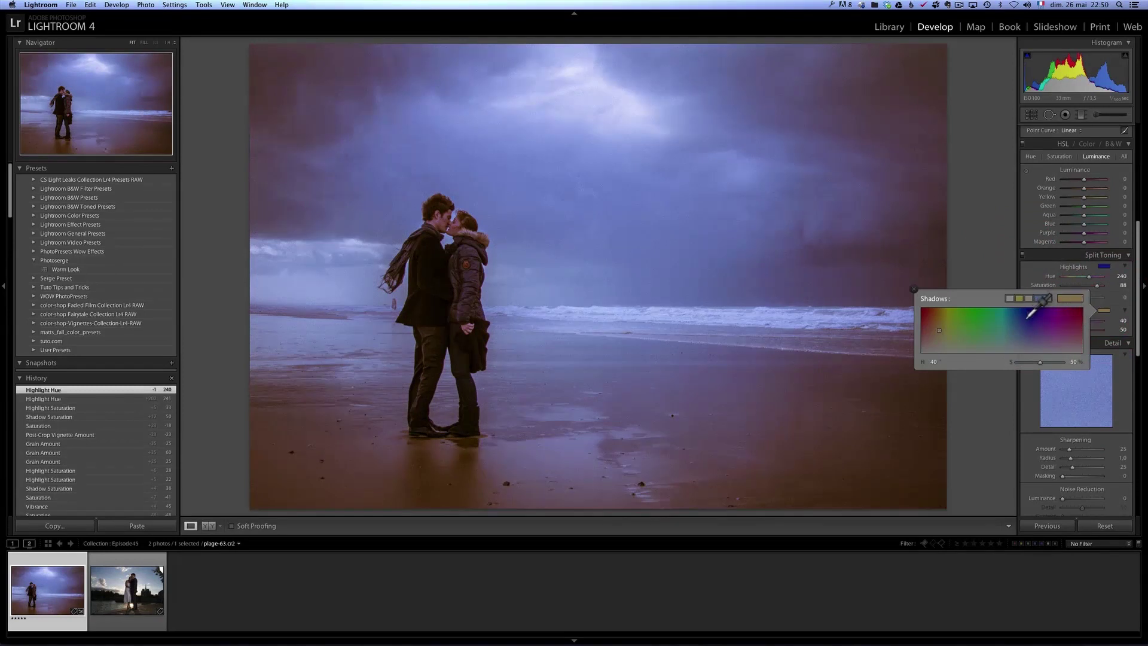
{"action": "left_click", "coordinate": [913, 289]}
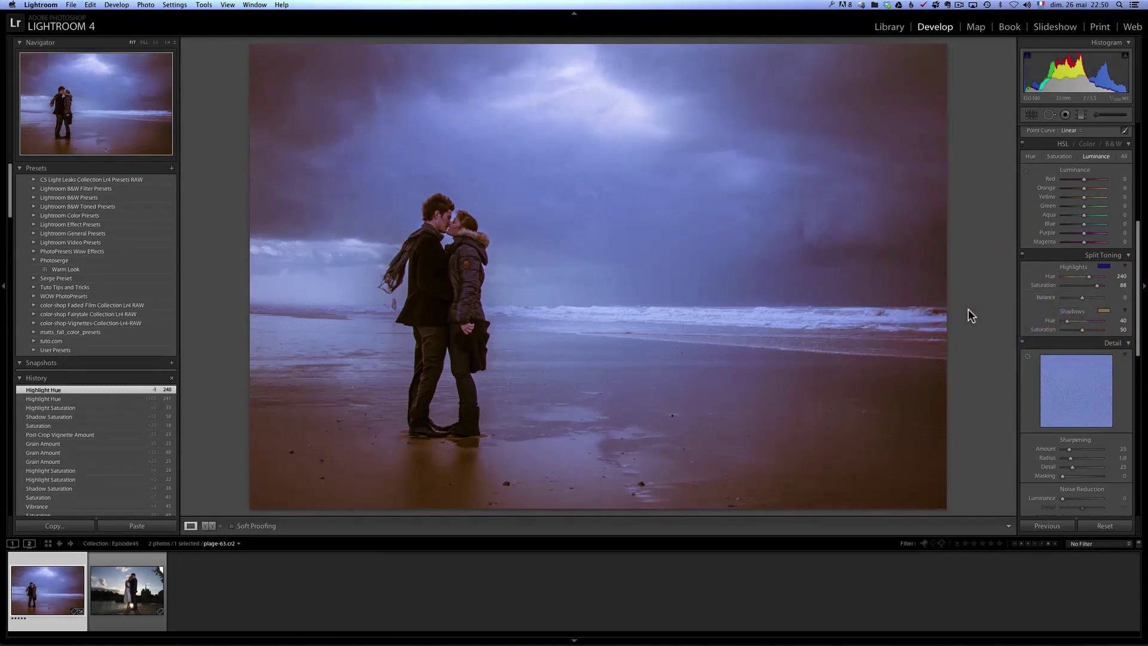
{"action": "left_click", "coordinate": [1104, 266]}
{"action": "left_click", "coordinate": [940, 265]}
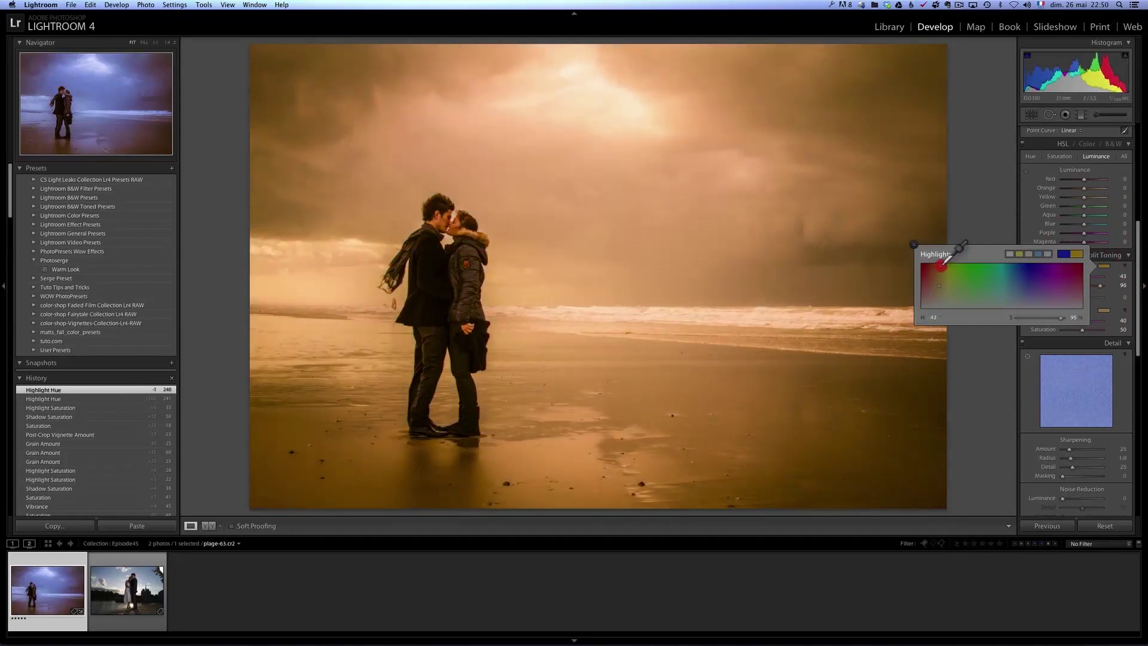
Step: Tint shadows blue at hue 236, then set shadow saturation 31 and highlight saturation 53
{"action": "left_click", "coordinate": [1104, 310]}
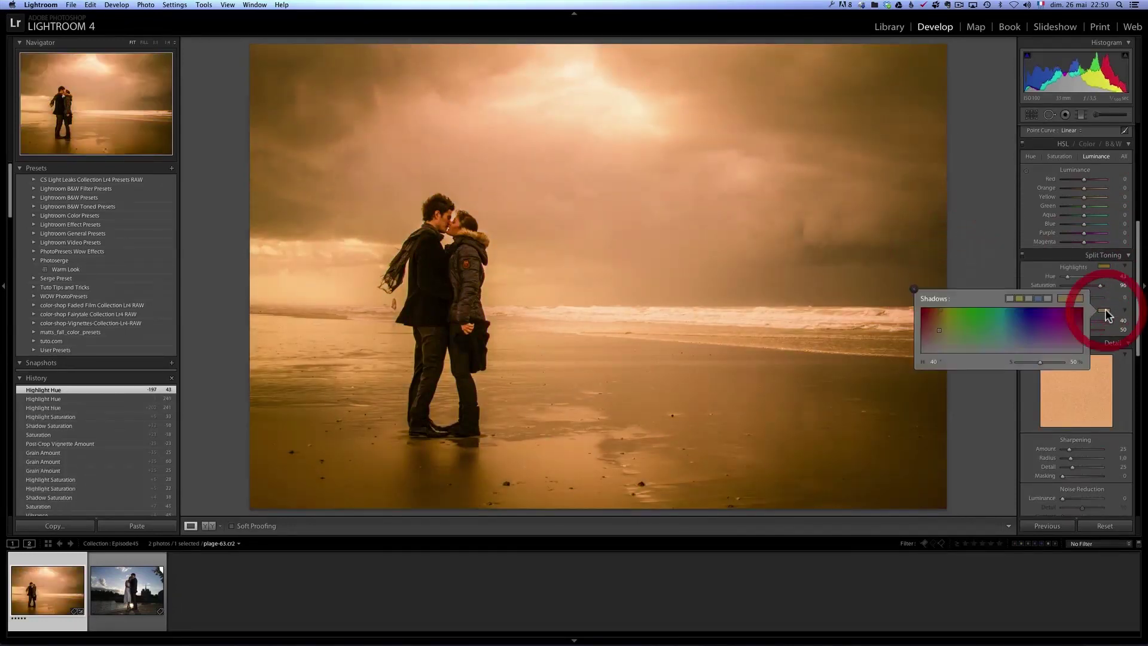
{"action": "left_click", "coordinate": [1026, 311]}
{"action": "left_click", "coordinate": [1025, 310]}
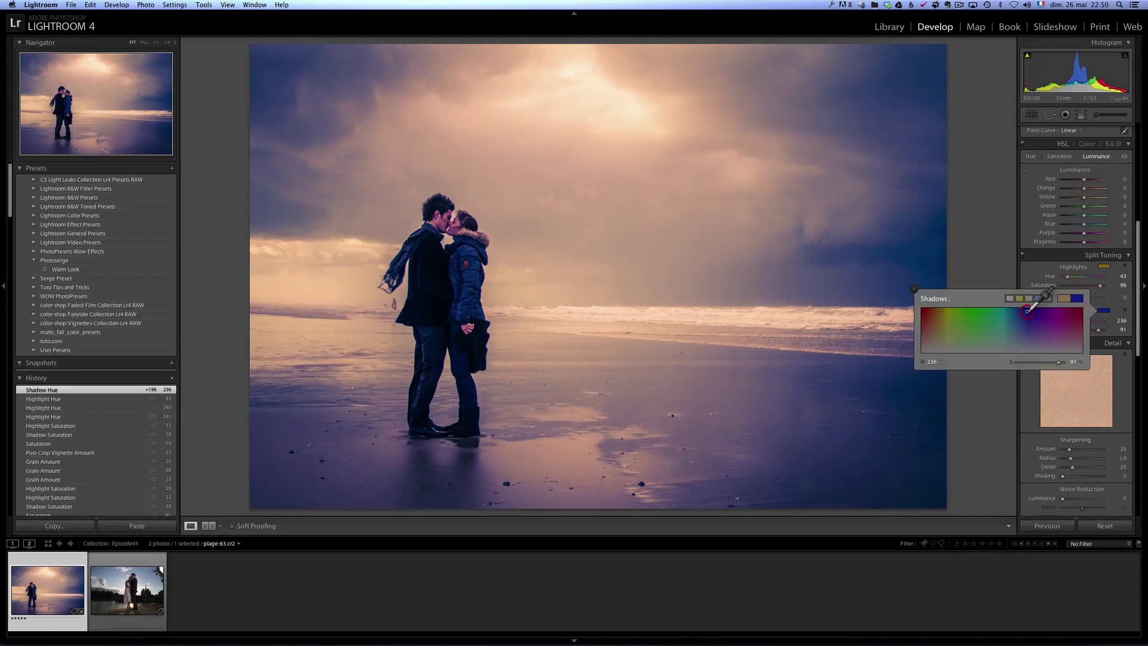
{"action": "left_click", "coordinate": [914, 290]}
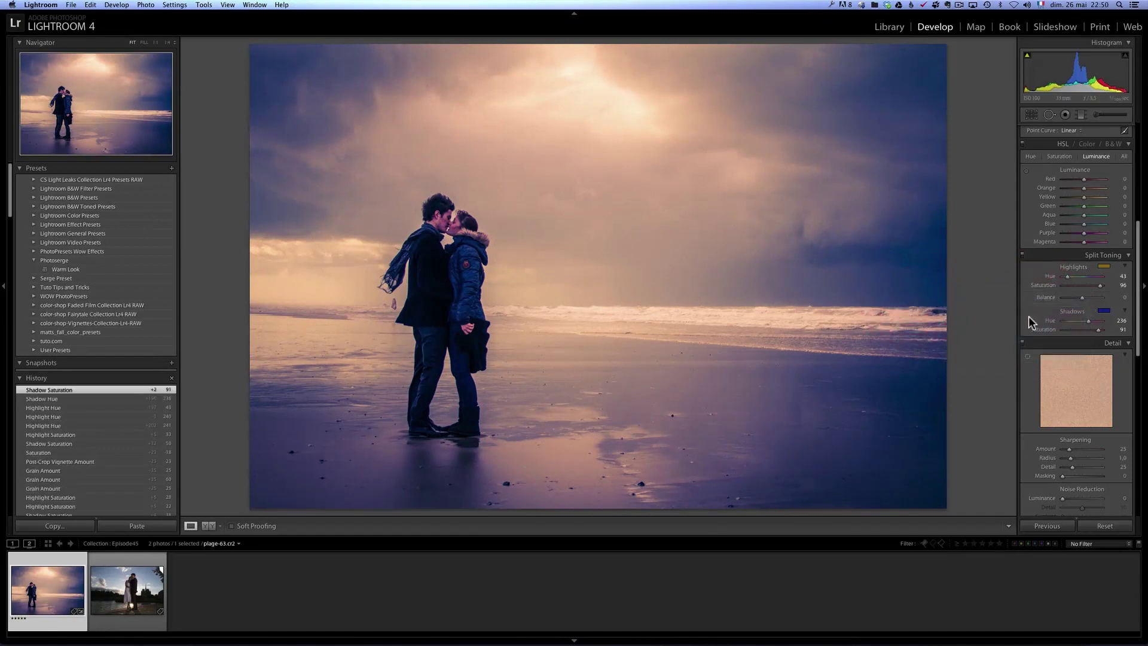
{"action": "left_click", "coordinate": [1073, 329]}
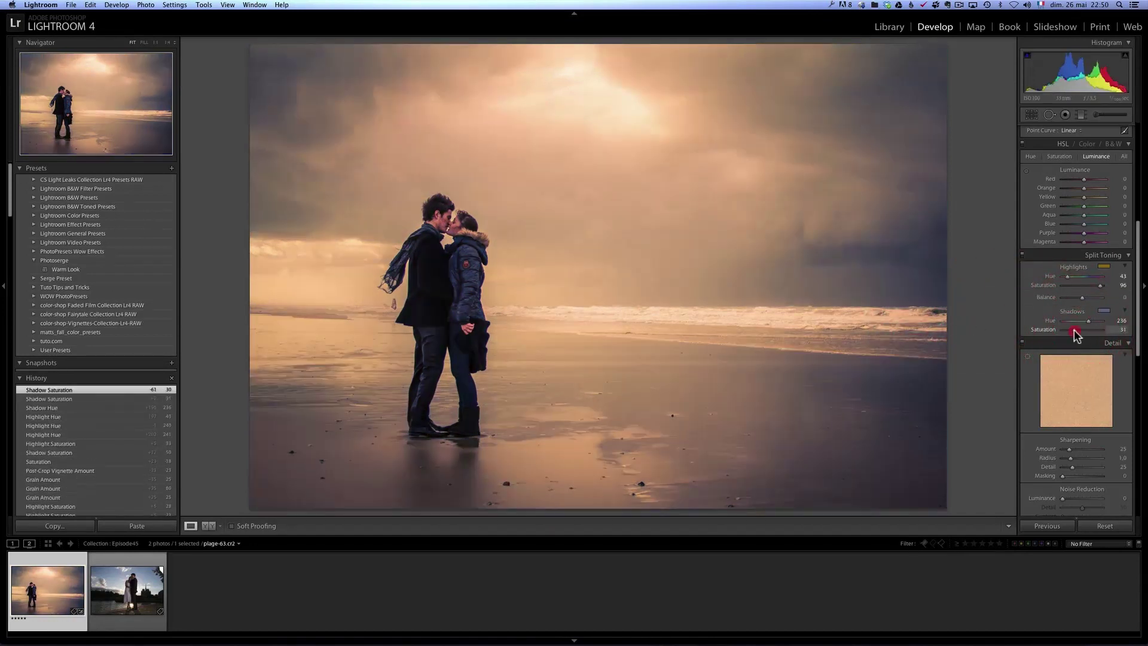
{"action": "left_click_drag", "start_coordinate": [1074, 328], "coordinate": [1073, 328]}
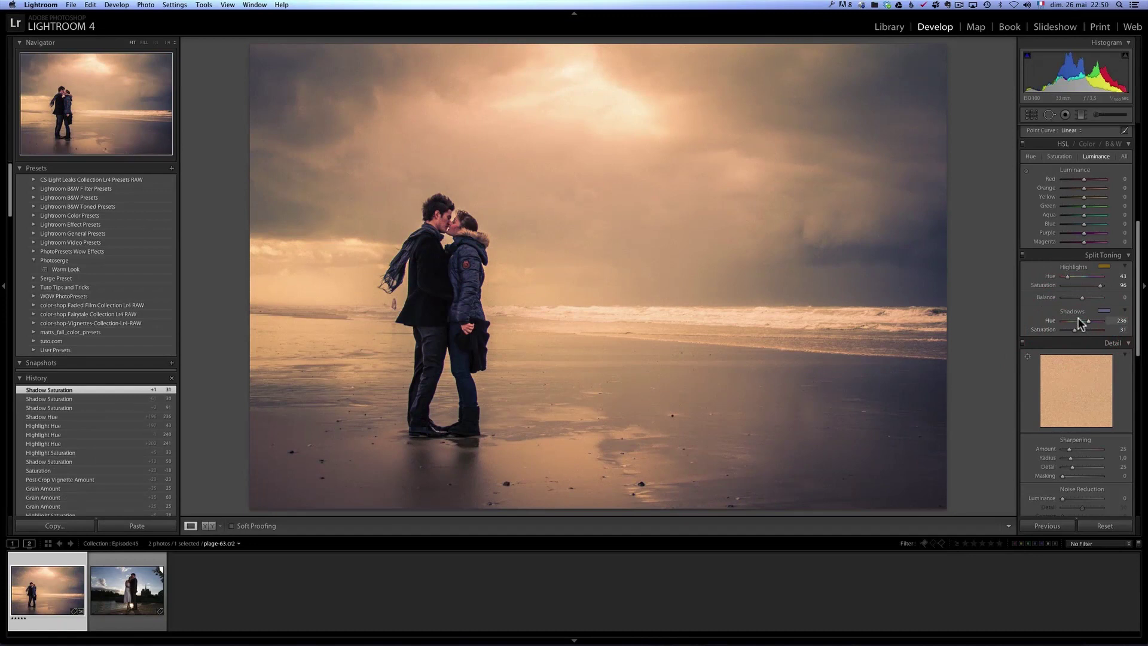
{"action": "left_click", "coordinate": [1085, 286]}
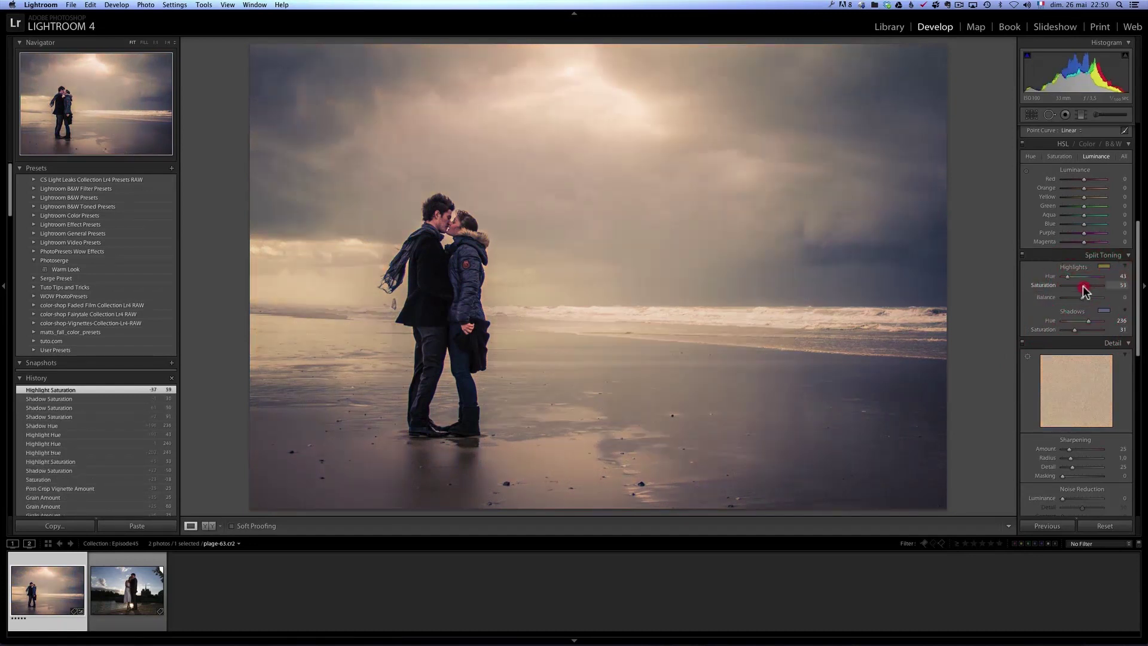
{"action": "left_click_drag", "start_coordinate": [1082, 287], "coordinate": [1083, 286]}
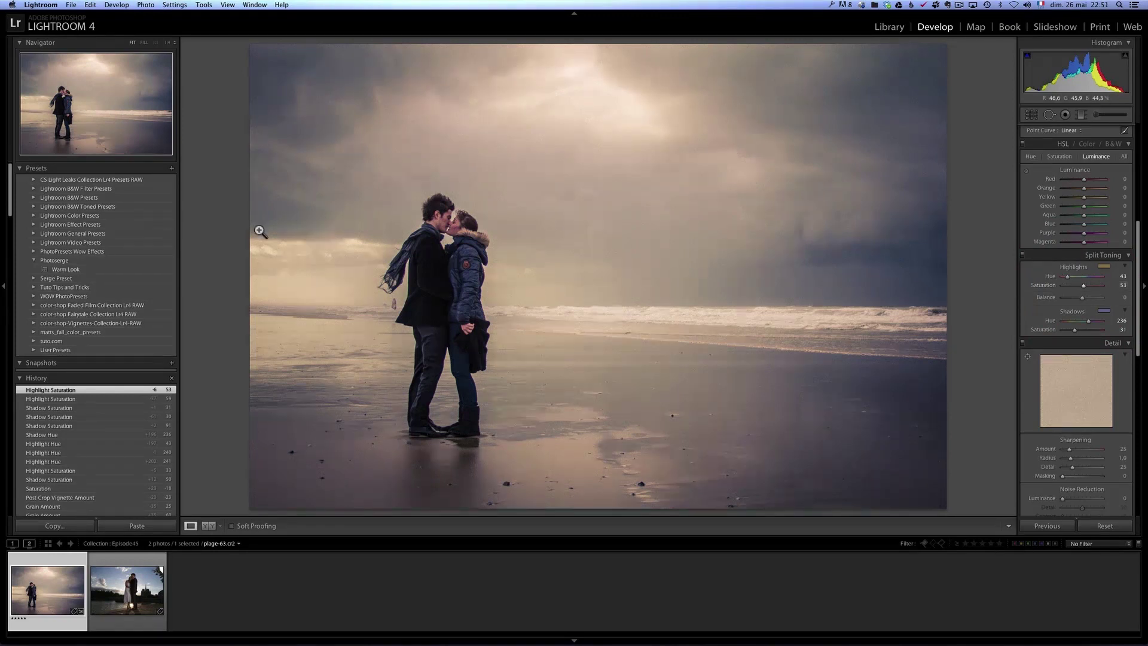
Step: Create a new develop preset named 'Miux Warm and Cold' in the Photoserge folder
{"action": "left_click", "coordinate": [172, 169]}
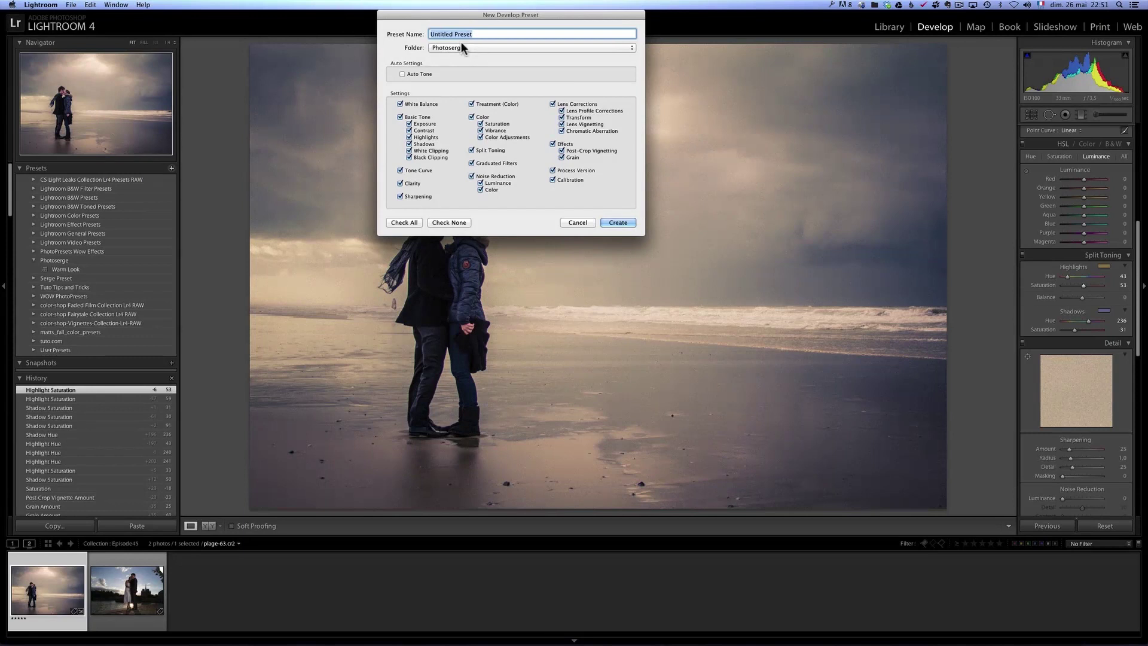
{"action": "left_click_drag", "start_coordinate": [480, 34], "coordinate": [428, 33]}
{"action": "type", "text": "Miux Warm and Cold"}
{"action": "left_click", "coordinate": [625, 223]}
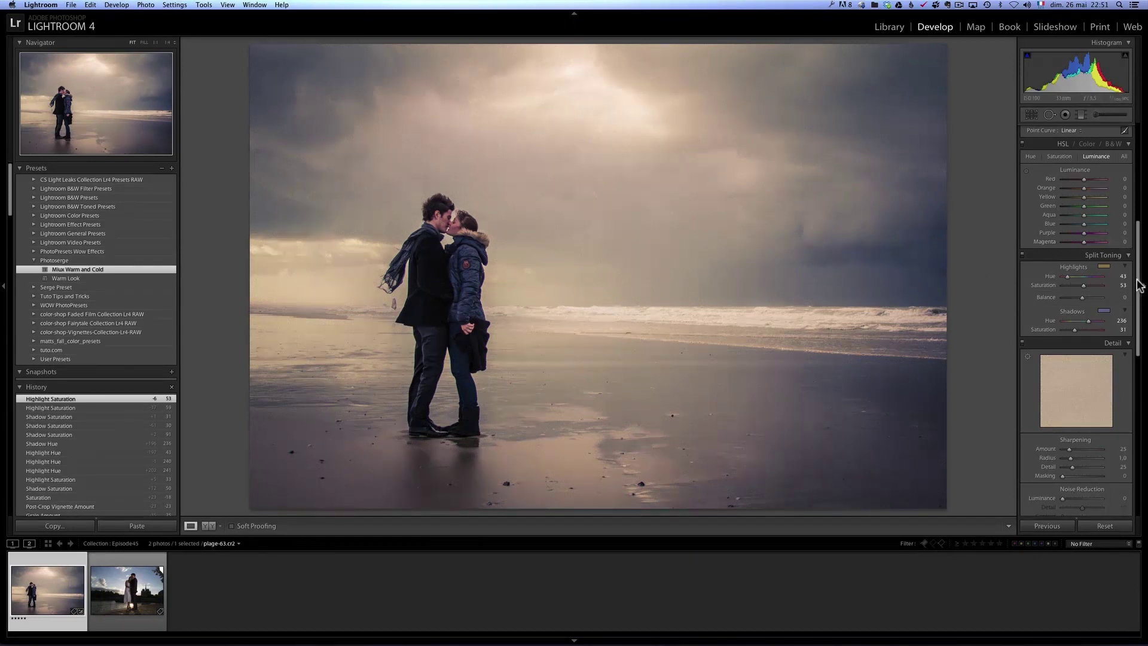
Step: Tint the Split Toning highlights blue with Hue 234 and Saturation 24
{"action": "scroll", "coordinate": [1132, 279], "scroll_direction": "down", "scroll_amount": 1}
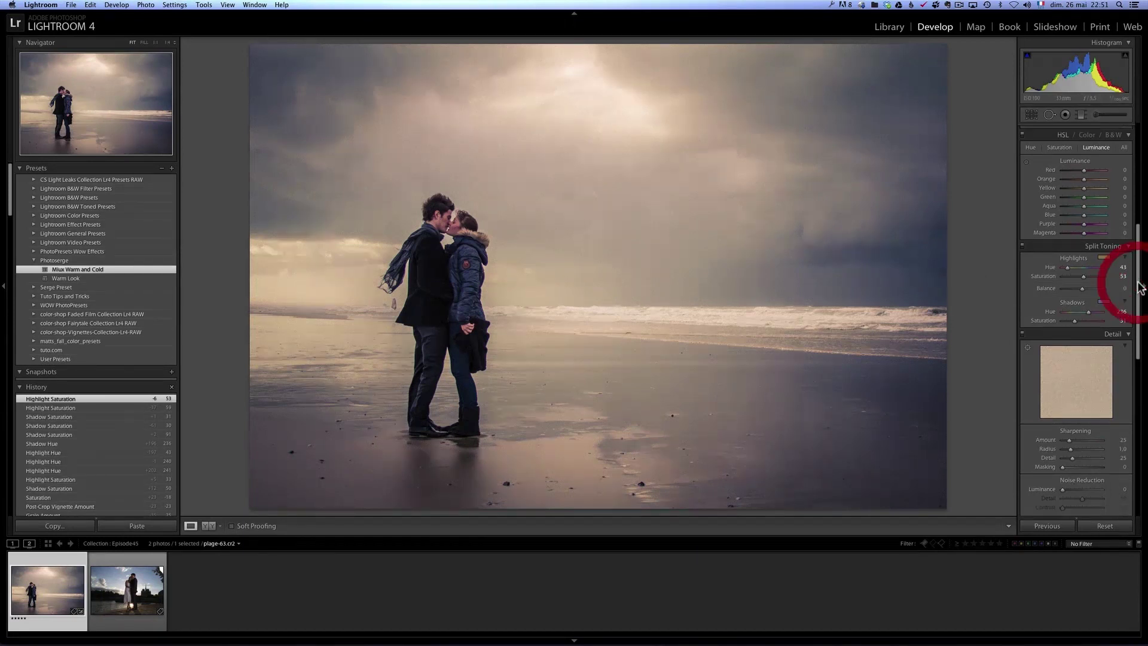
{"action": "left_click", "coordinate": [1103, 256]}
{"action": "left_click", "coordinate": [1027, 258]}
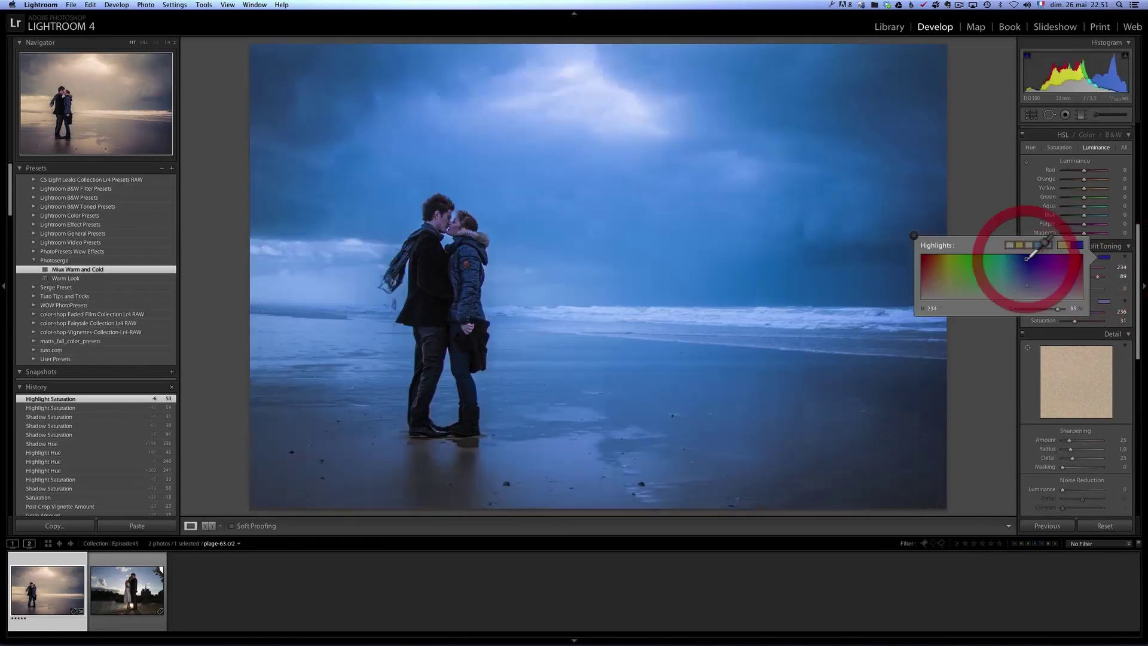
{"action": "left_click", "coordinate": [913, 235]}
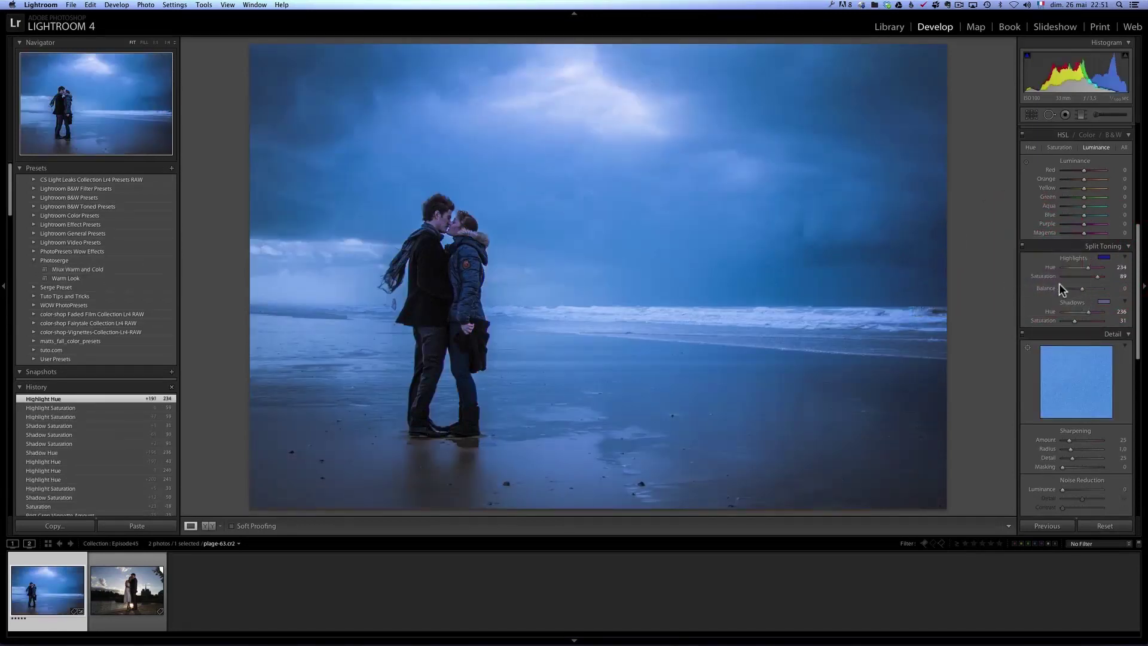
{"action": "left_click", "coordinate": [1072, 276]}
{"action": "left_click_drag", "start_coordinate": [1071, 275], "coordinate": [1071, 275]}
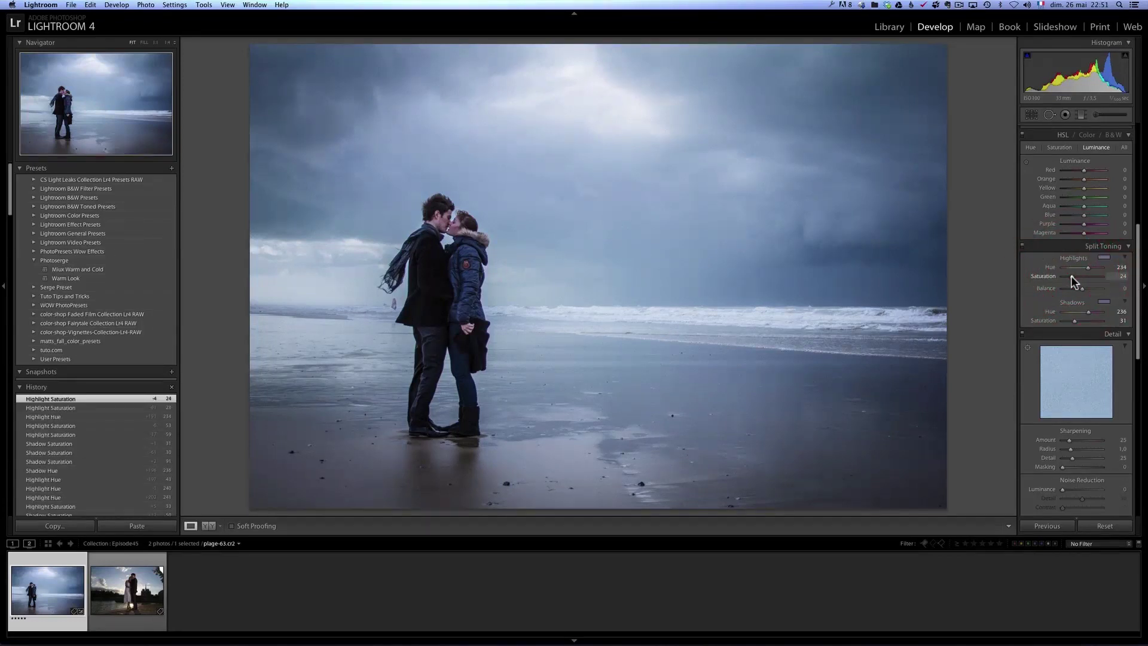
Step: Save the current settings as a new develop preset named 'Cold Look'
{"action": "left_click", "coordinate": [171, 168]}
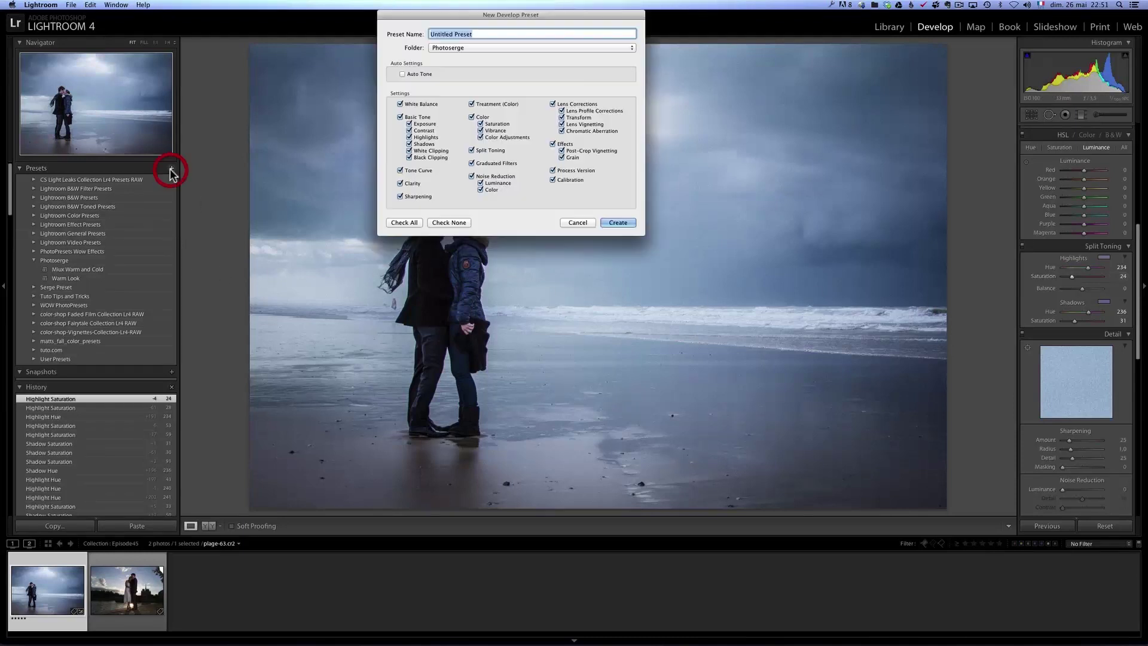
{"action": "left_click", "coordinate": [484, 33]}
{"action": "triple_click", "coordinate": [484, 32]}
{"action": "type", "text": "Cold Look"}
{"action": "left_click", "coordinate": [618, 222]}
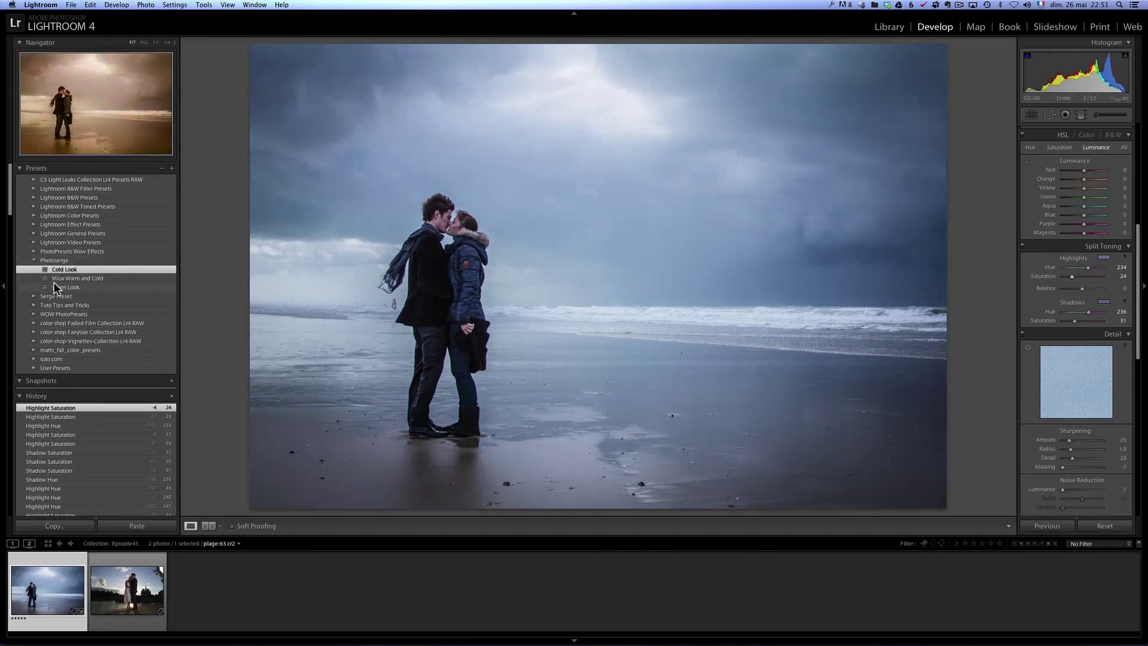
Step: Preview the Warm Look, Cold Look and Miux Warm and Cold presets on the beach photo
{"action": "left_click", "coordinate": [77, 287]}
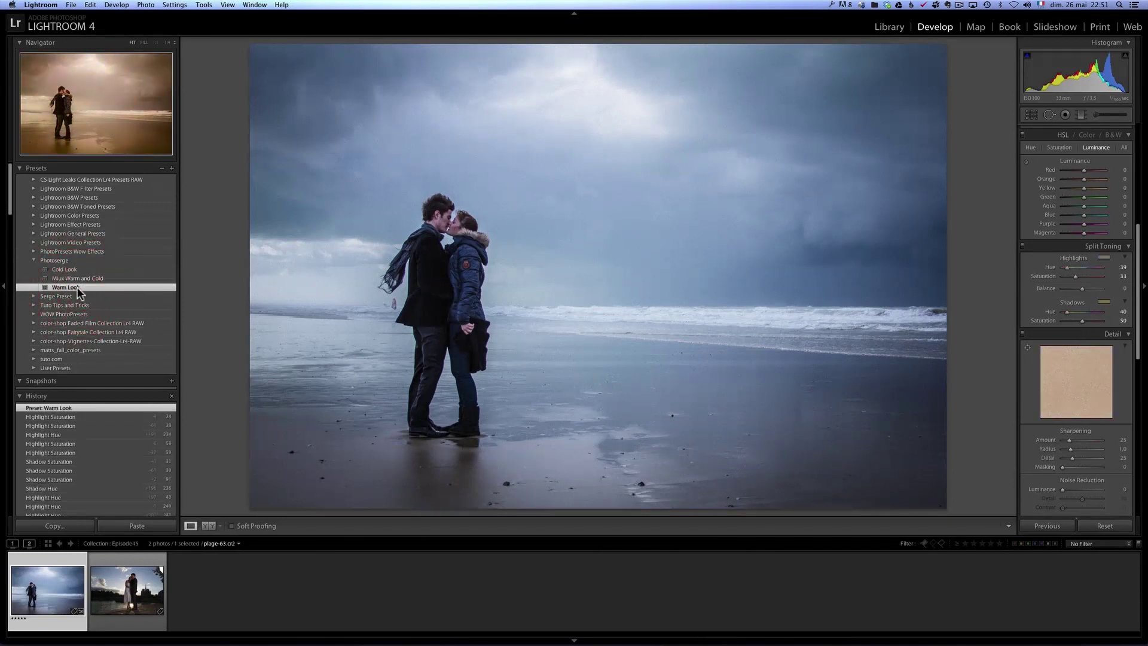
{"action": "left_click", "coordinate": [72, 267]}
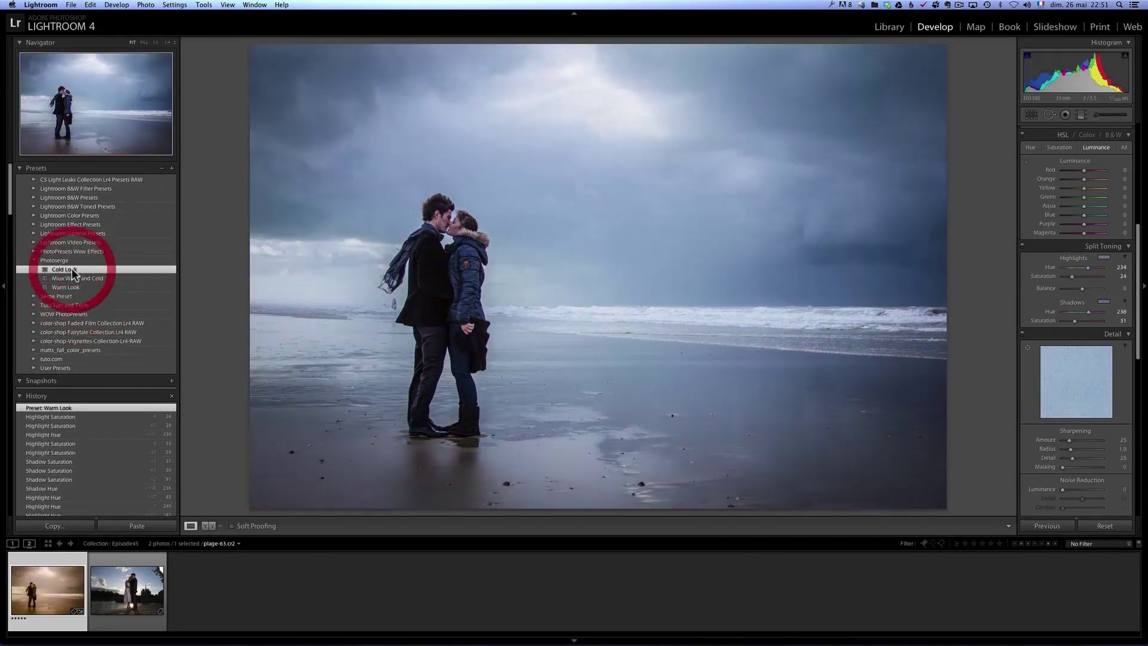
{"action": "left_click", "coordinate": [78, 278]}
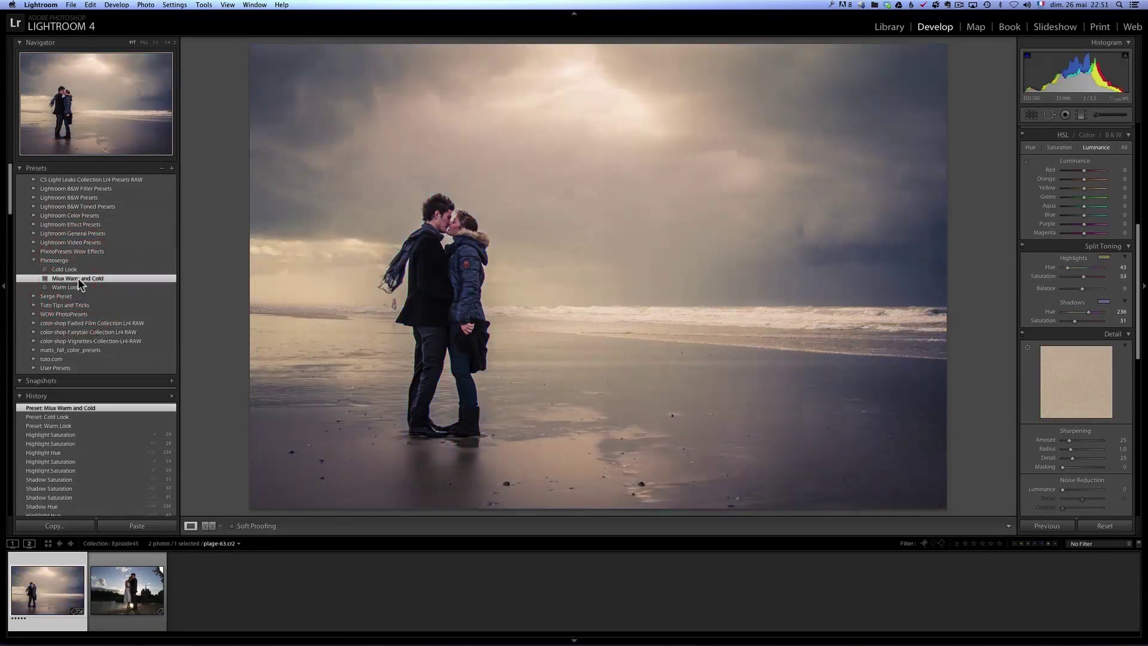
Step: On the Paris couple photo, try Cold Look and Miux Warm and Cold, finishing with Warm Look
{"action": "left_click", "coordinate": [144, 601]}
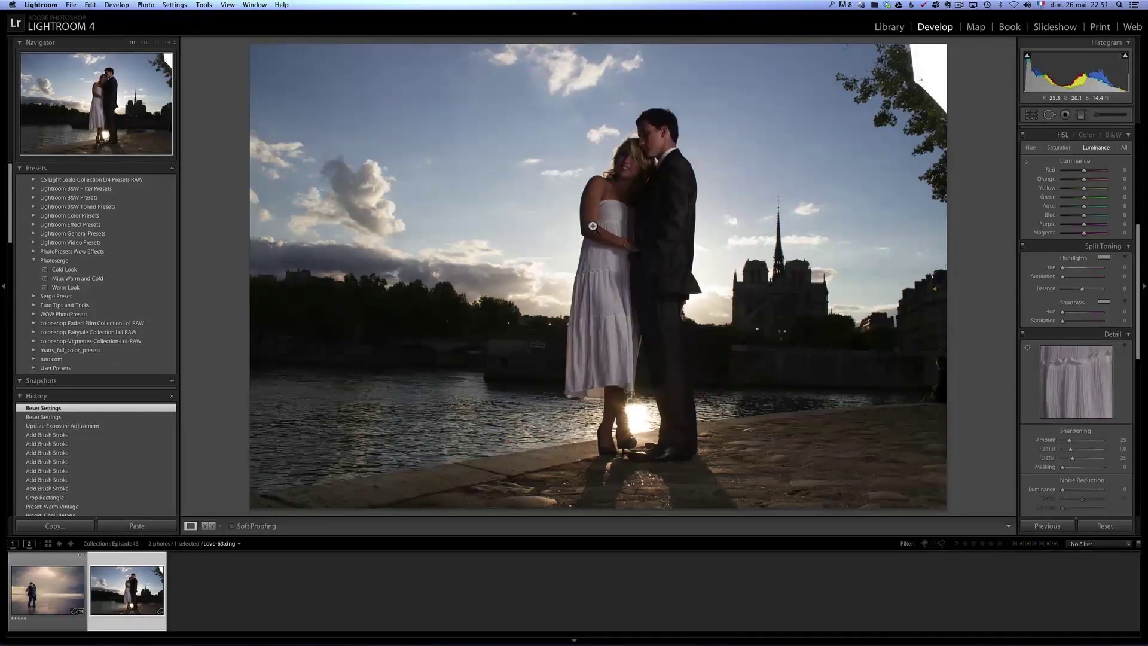
{"action": "left_click", "coordinate": [72, 268]}
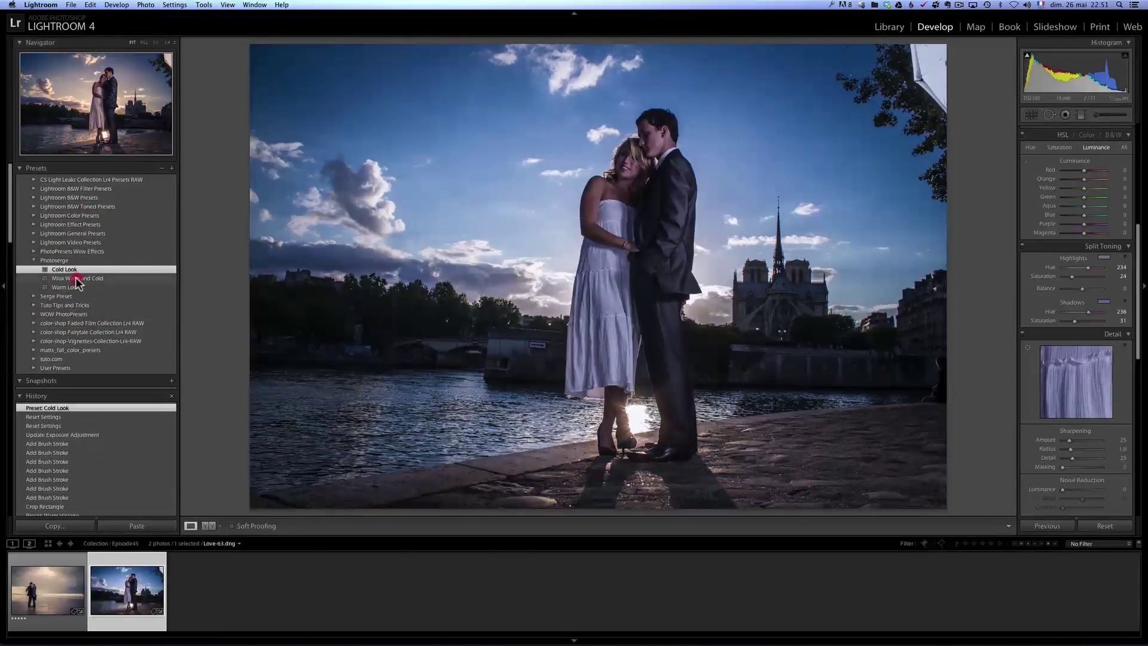
{"action": "left_click", "coordinate": [76, 278]}
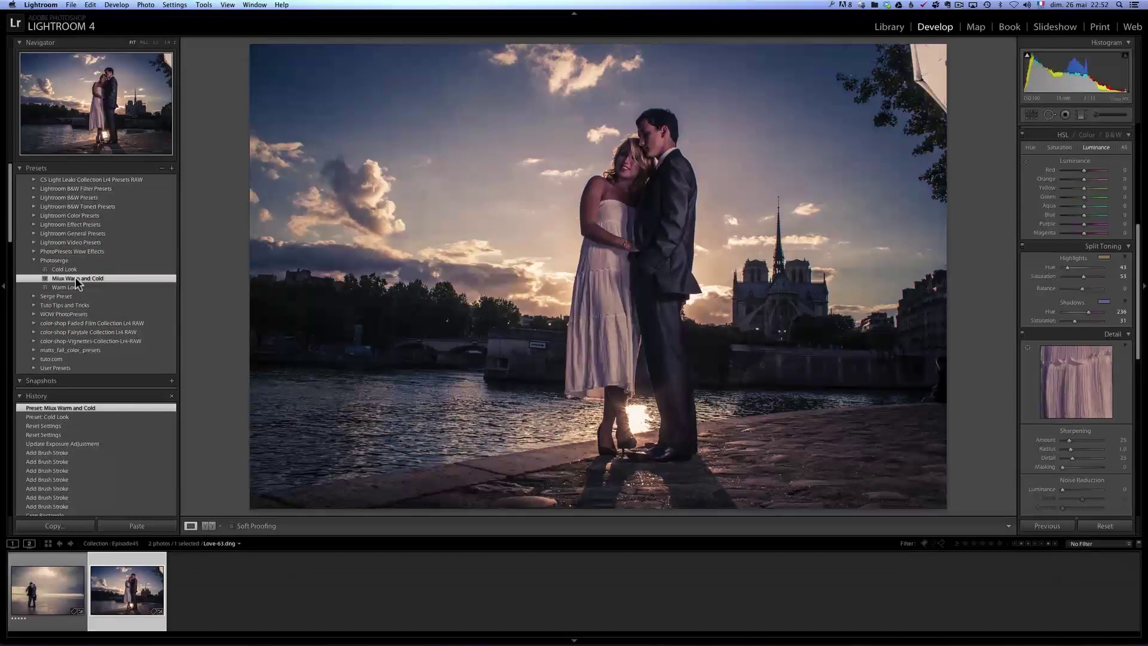
{"action": "left_click", "coordinate": [76, 286]}
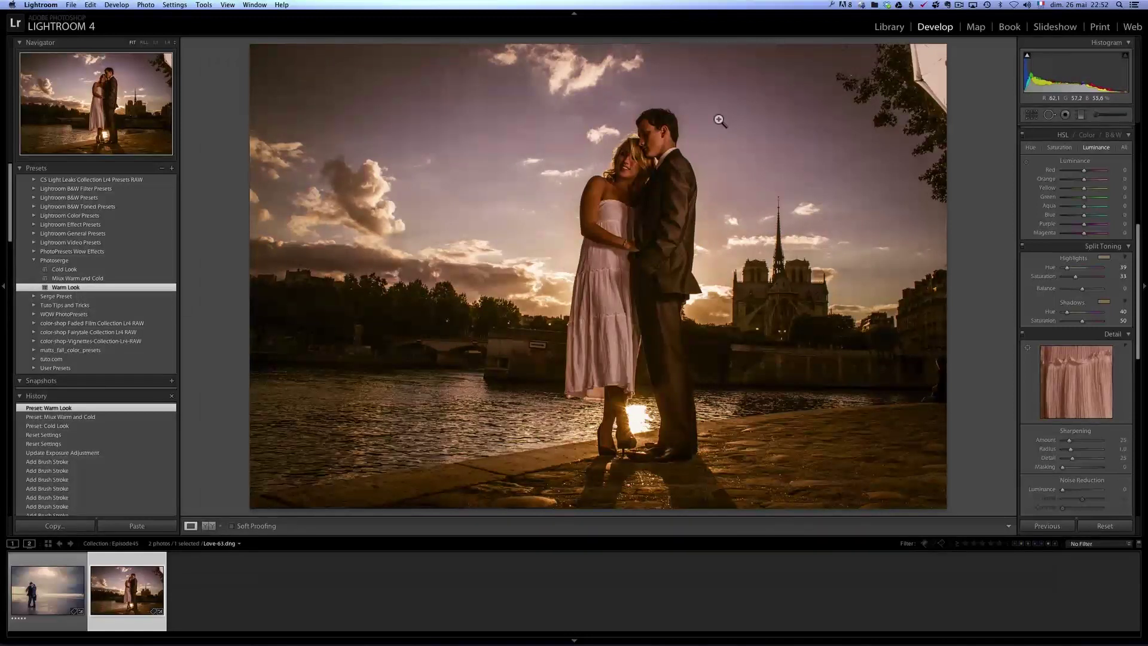
Step: Crop a strip off the right edge of the Paris photo
{"action": "left_click", "coordinate": [1031, 114]}
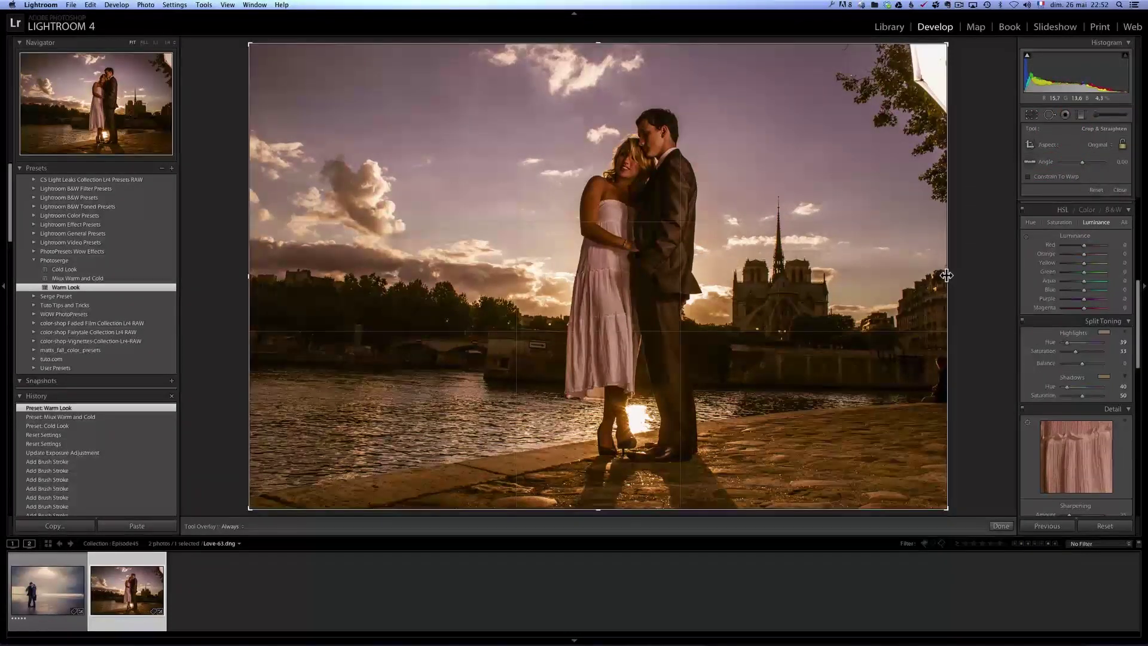
{"action": "left_click_drag", "start_coordinate": [947, 276], "coordinate": [917, 275]}
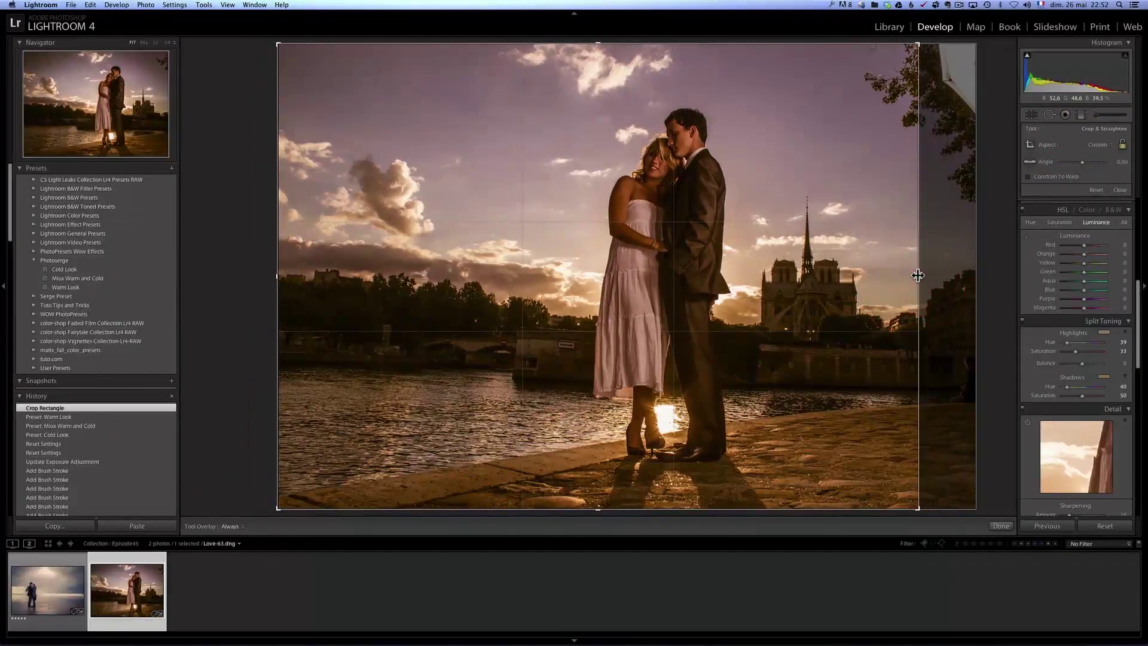
{"action": "key", "text": "Return"}
Step: Paint an Exposure 0.87 boost over the couple's faces, bodies and dress with a smaller Adjustment Brush
{"action": "left_click", "coordinate": [1099, 115]}
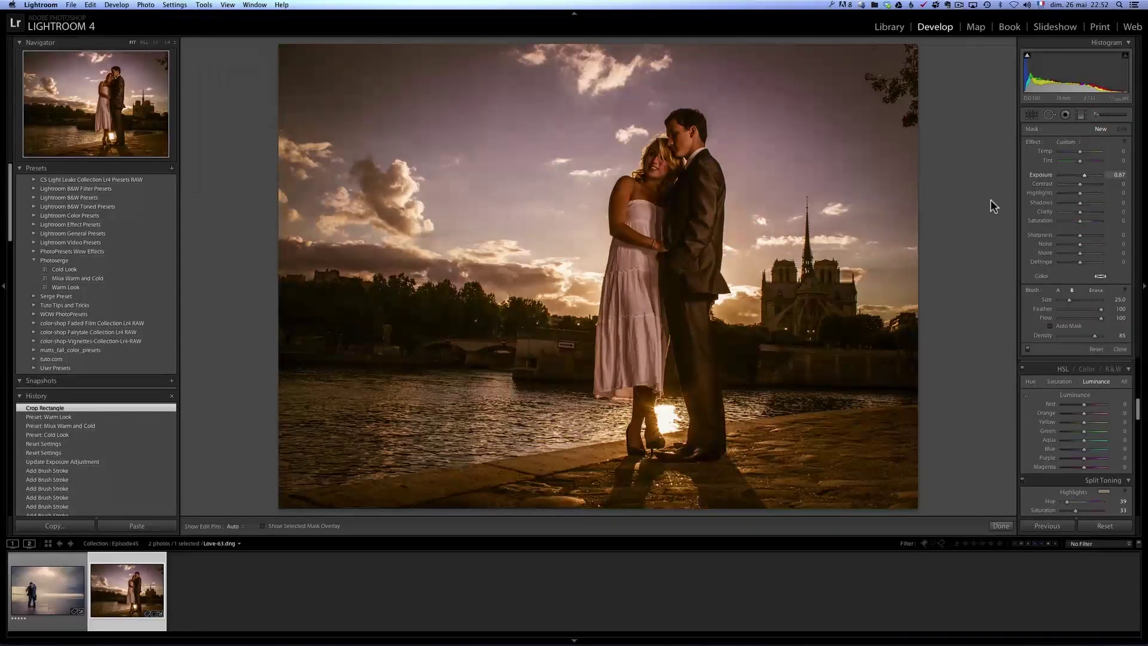
{"action": "key", "text": "bracketleft"}
{"action": "key", "text": "bracketleft"}
{"action": "key", "text": "bracketleft"}
{"action": "left_click_drag", "start_coordinate": [657, 159], "coordinate": [654, 166]}
{"action": "left_click", "coordinate": [684, 140]}
{"action": "left_click", "coordinate": [674, 243]}
{"action": "left_click", "coordinate": [672, 302]}
{"action": "left_click", "coordinate": [687, 278]}
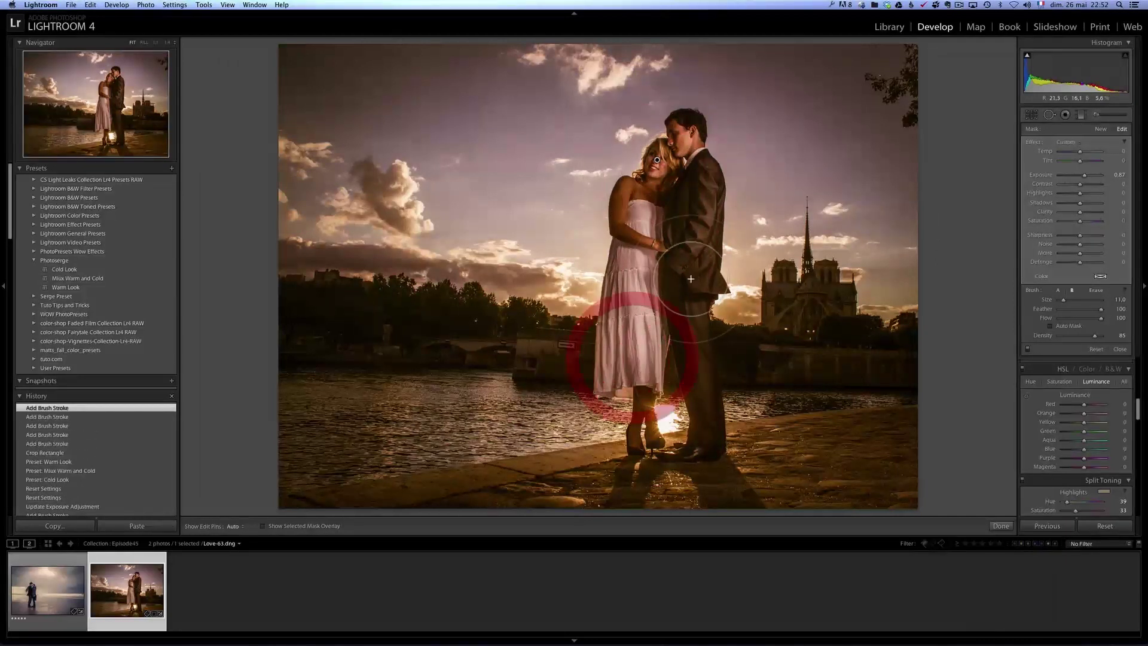
{"action": "left_click", "coordinate": [693, 330]}
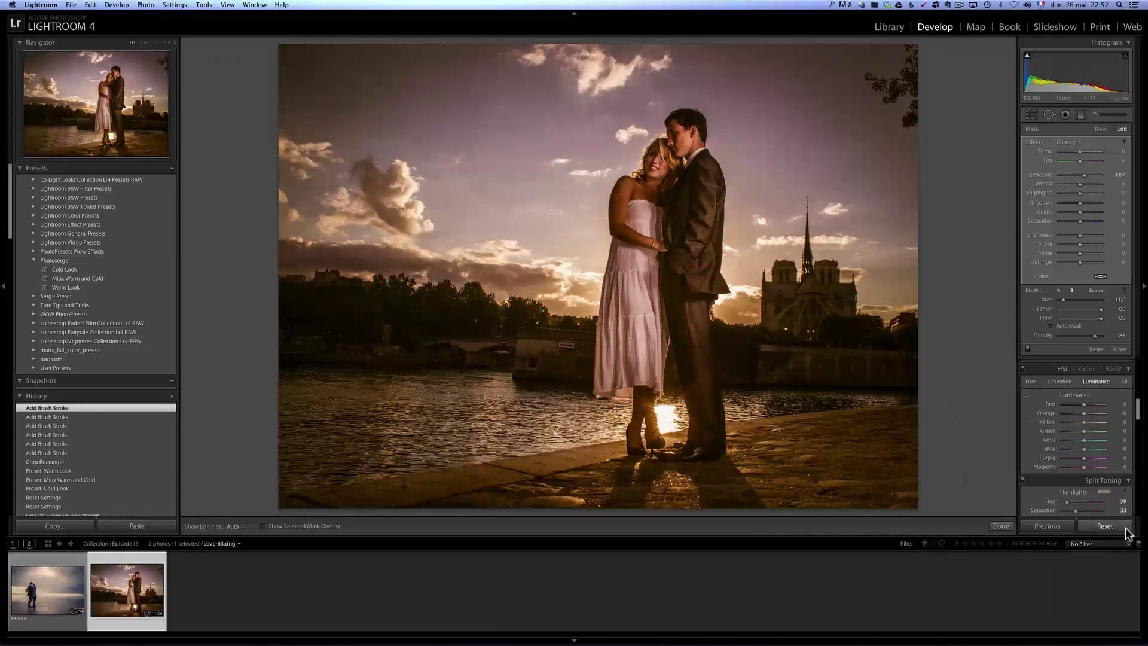
{"action": "left_click", "coordinate": [1001, 526]}
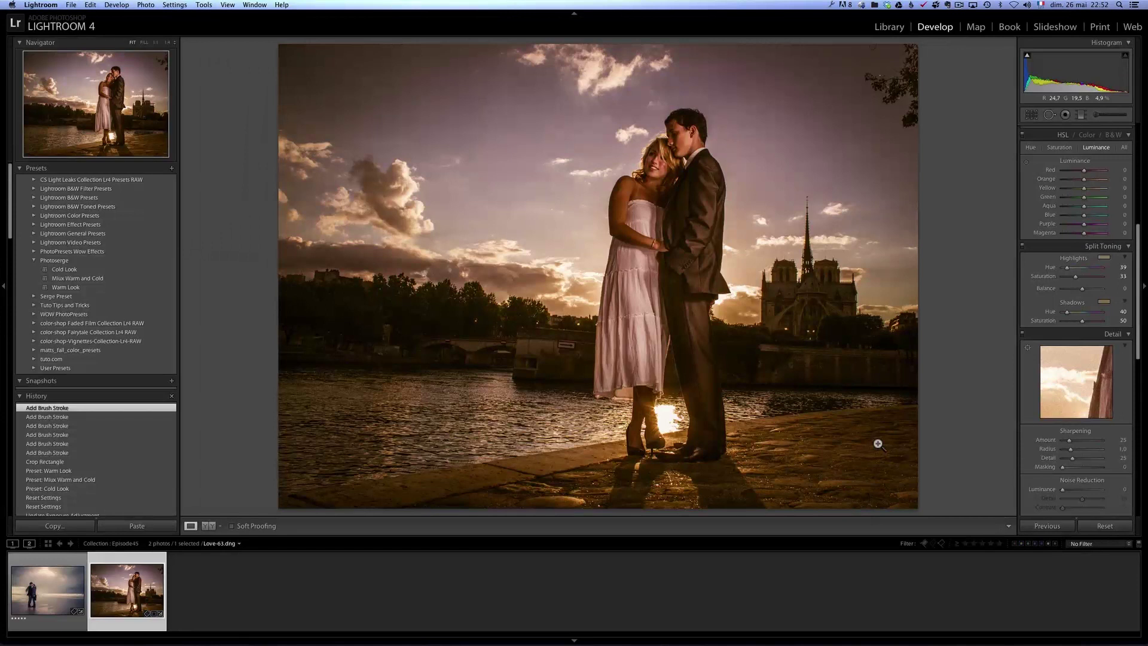
Step: Compare the edited Paris photo with the original, then go back to the beach photo
{"action": "key", "text": "alt"}
{"action": "key", "text": "backslash"}
{"action": "key", "text": "backslash"}
{"action": "key", "text": "backslash"}
{"action": "key", "text": "backslash"}
{"action": "left_click", "coordinate": [39, 605]}
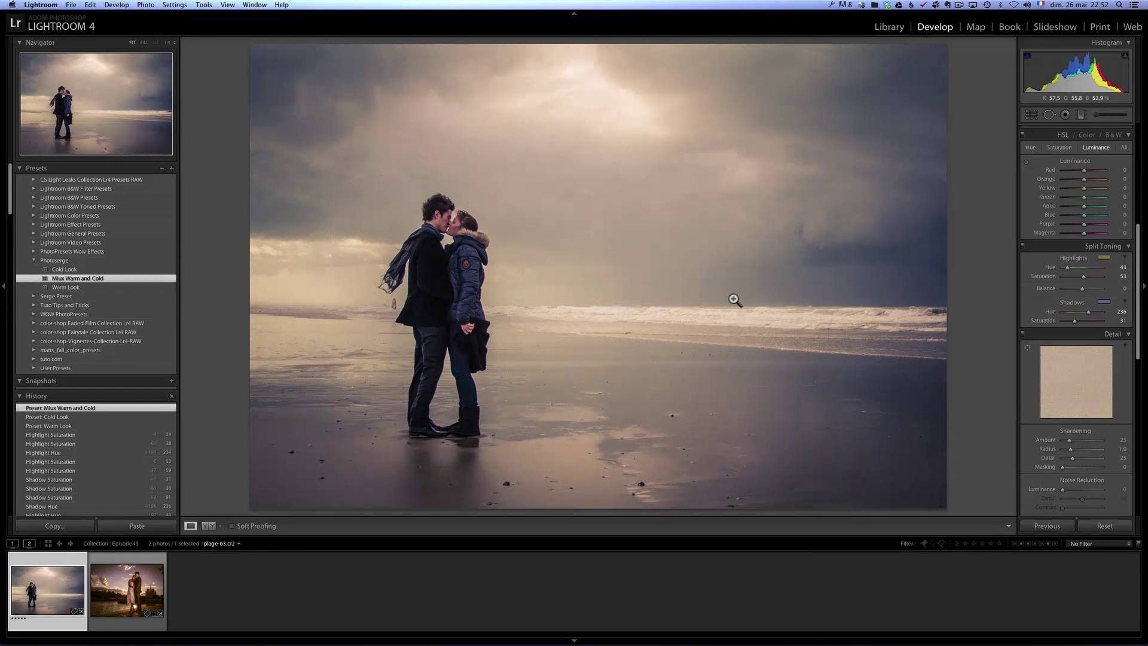
Step: Apply Cold Look, then Miux Warm and Cold to the beach photo, and switch to the photoserge.com apps page in Chrome
{"action": "left_click", "coordinate": [103, 270]}
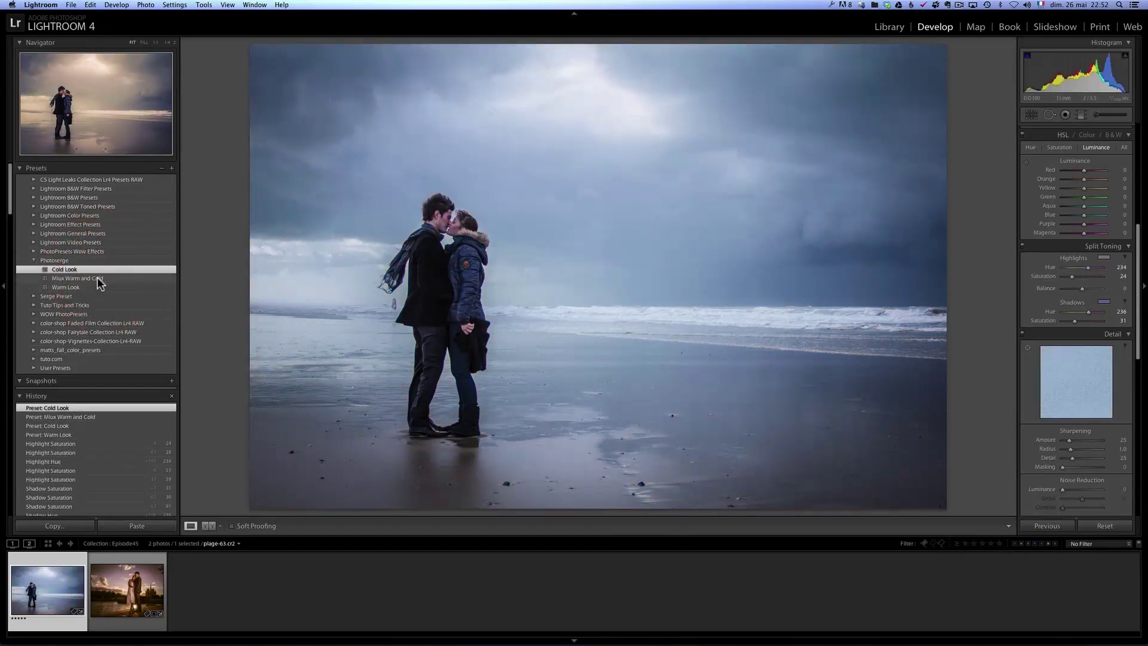
{"action": "left_click", "coordinate": [99, 279]}
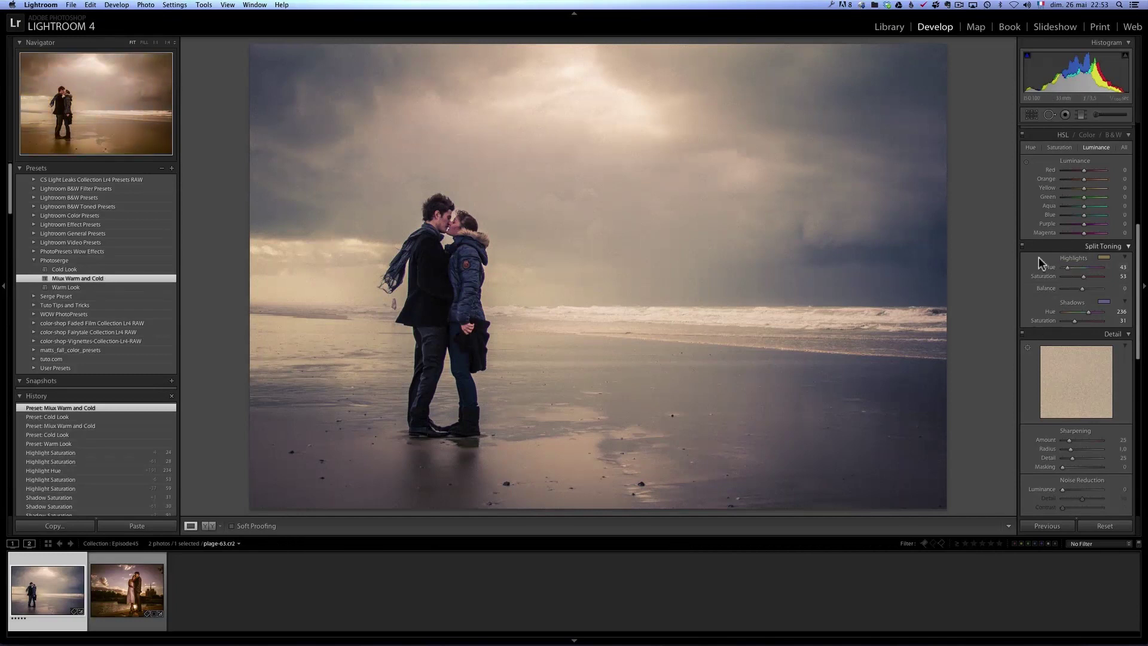
{"action": "key", "text": "super+Tab"}
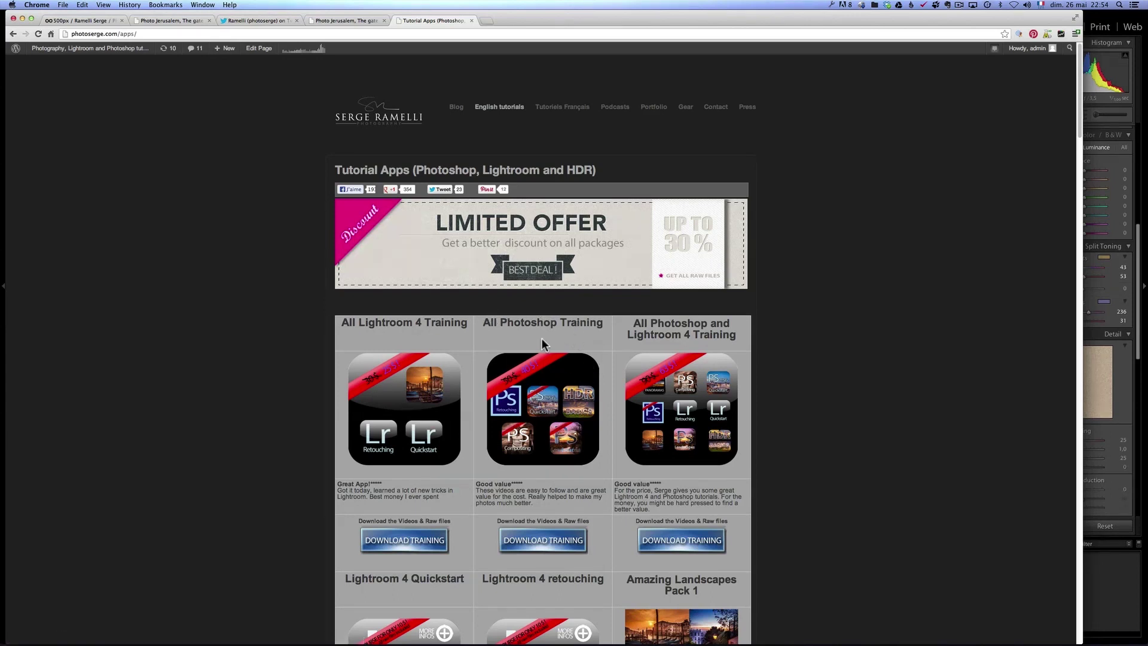
Step: Scroll down the photoserge.com apps page to reveal the training pack icons
{"action": "scroll", "coordinate": [541, 338], "scroll_direction": "down", "scroll_amount": 5}
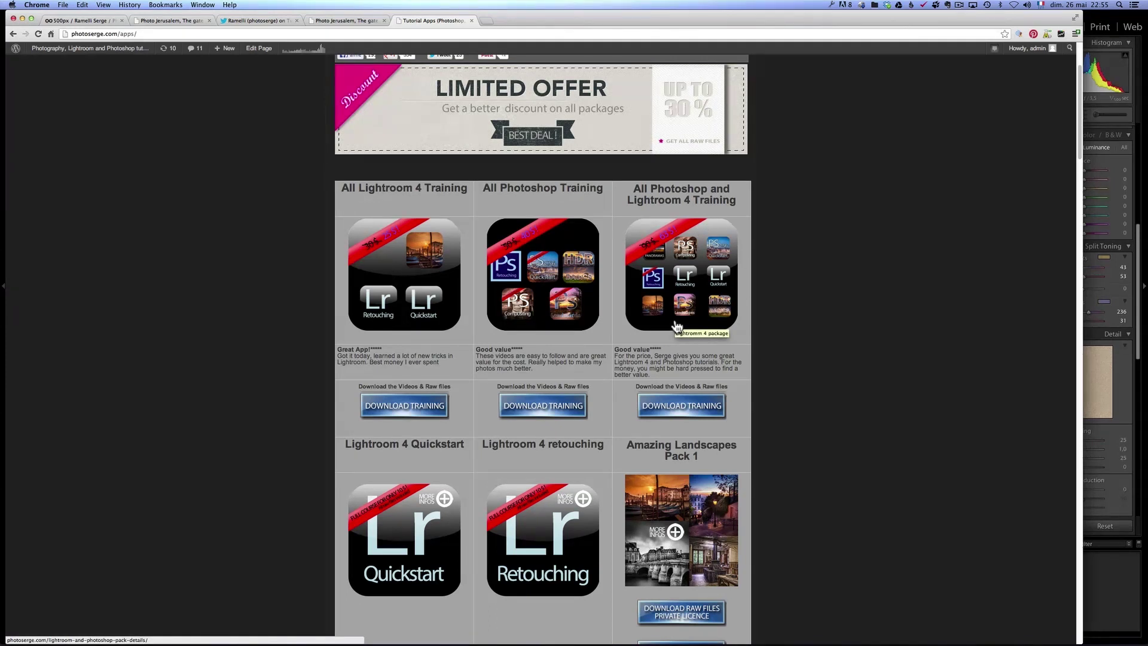
Step: Scroll back up to the page title and the up-to-30% limited offer banner
{"action": "scroll", "coordinate": [631, 293], "scroll_direction": "up", "scroll_amount": 3}
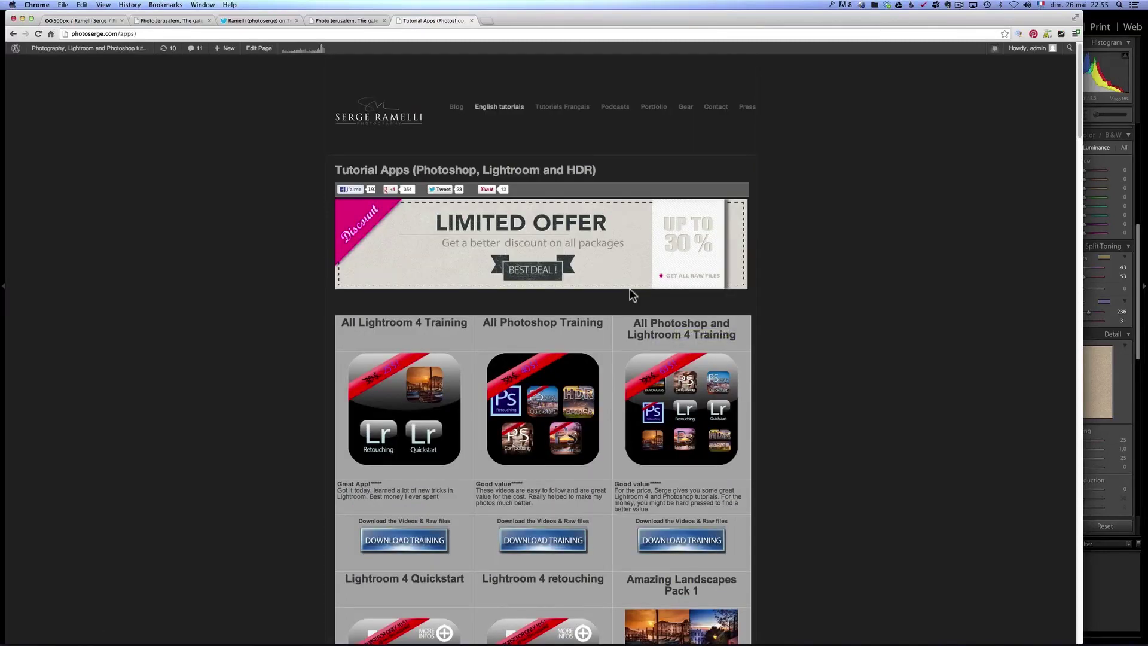